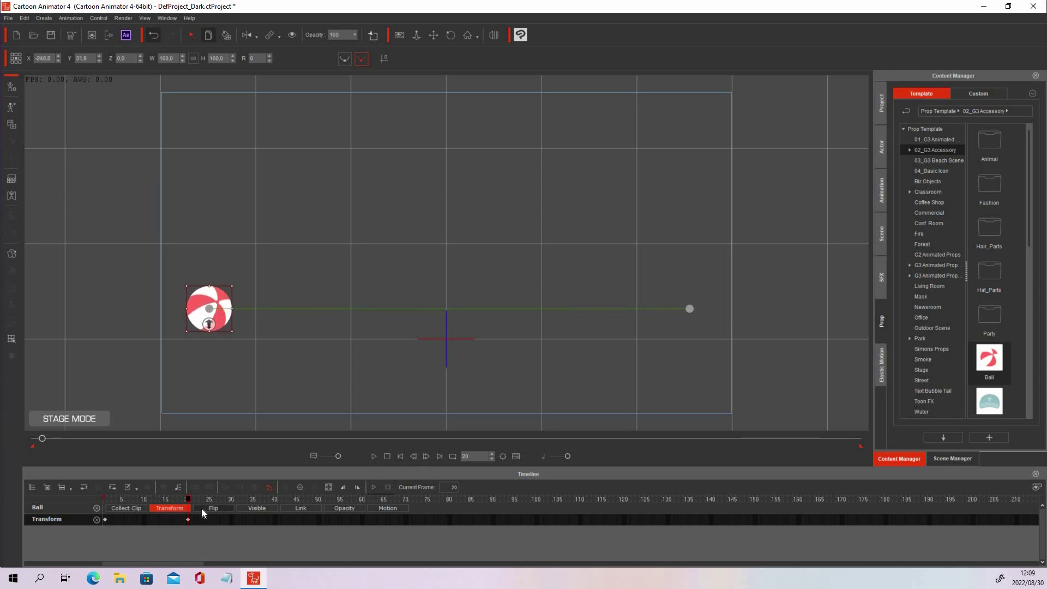
right_click(205, 522)
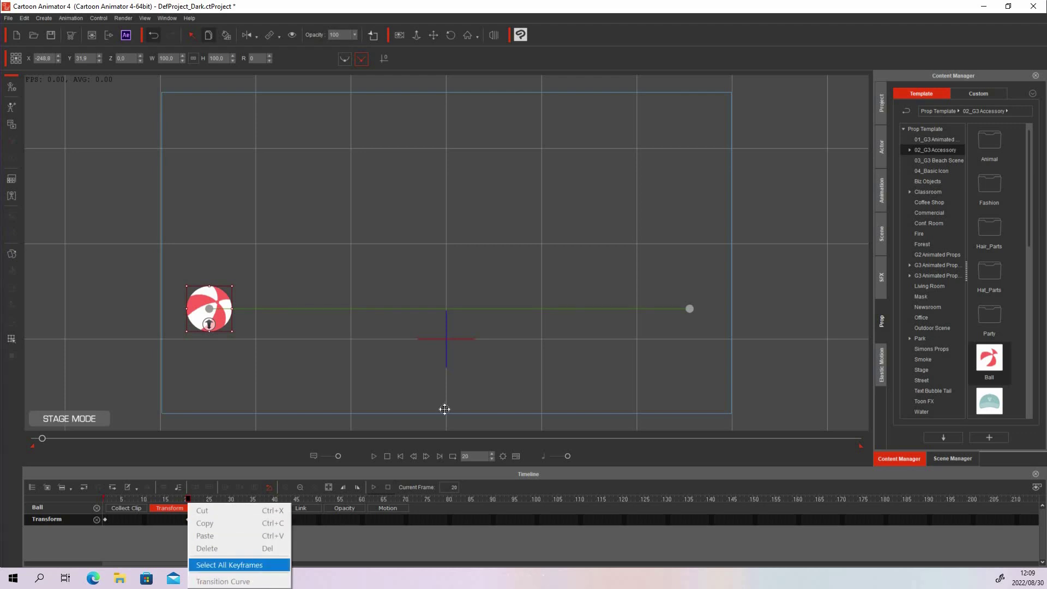
click(331, 410)
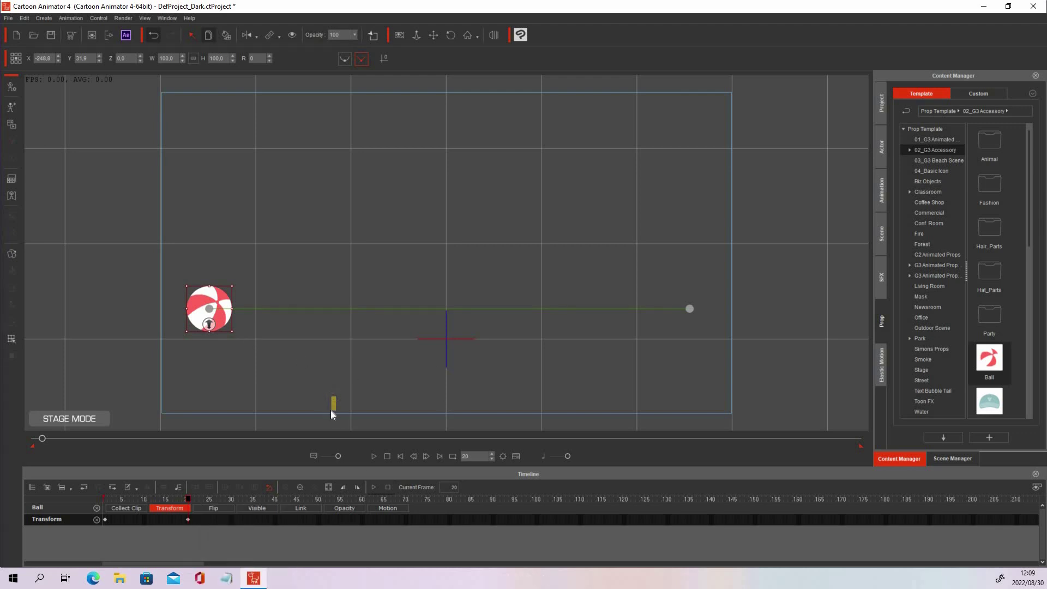
click(321, 388)
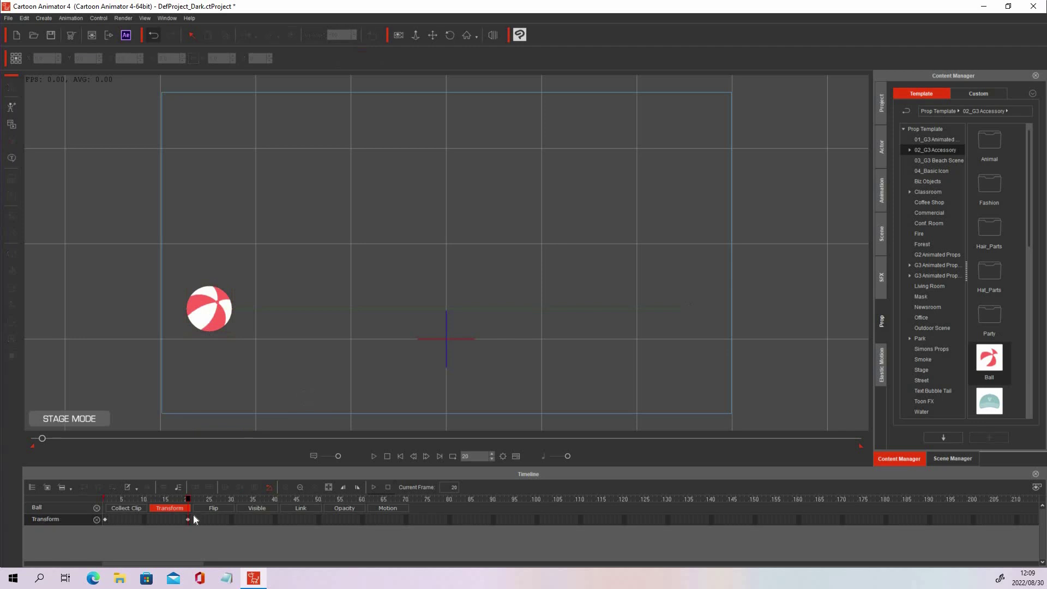
- Apply the Smooth transition curve to the ball's Transform keyframe at frame 20 and close the curve presets
click(187, 518)
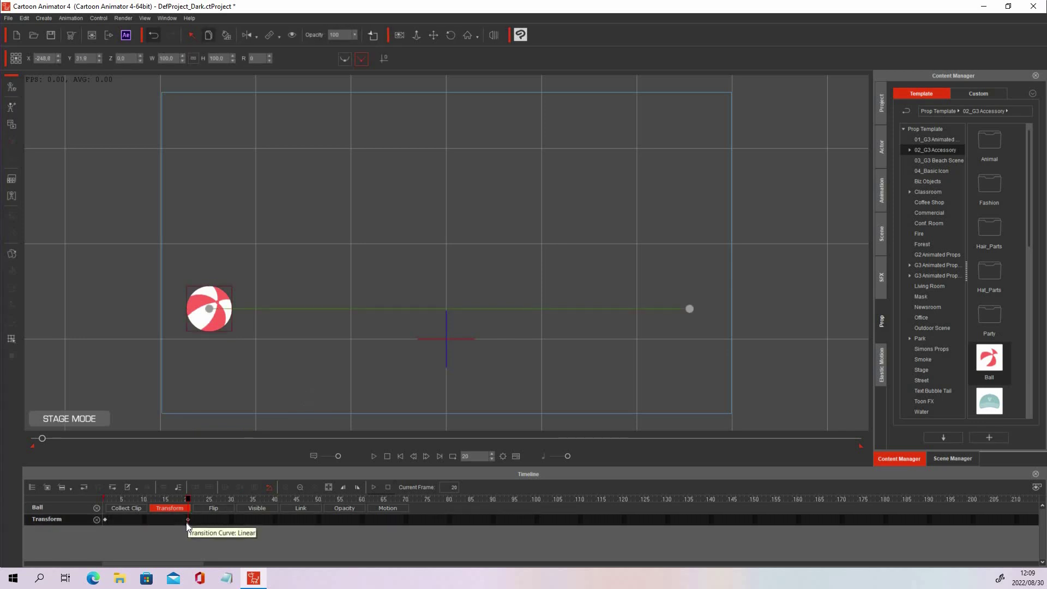
right_click(187, 520)
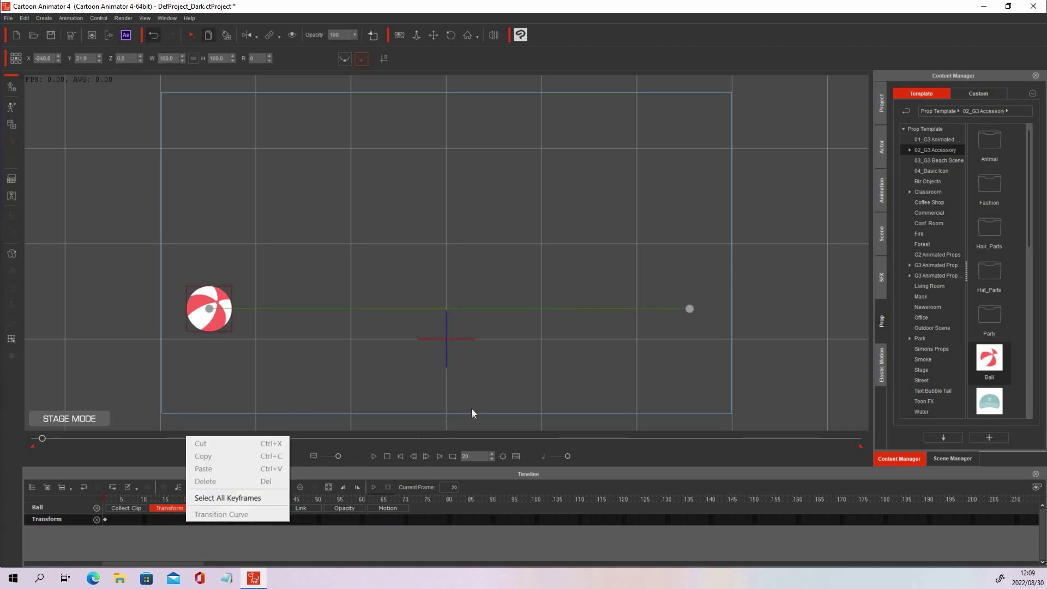
click(221, 514)
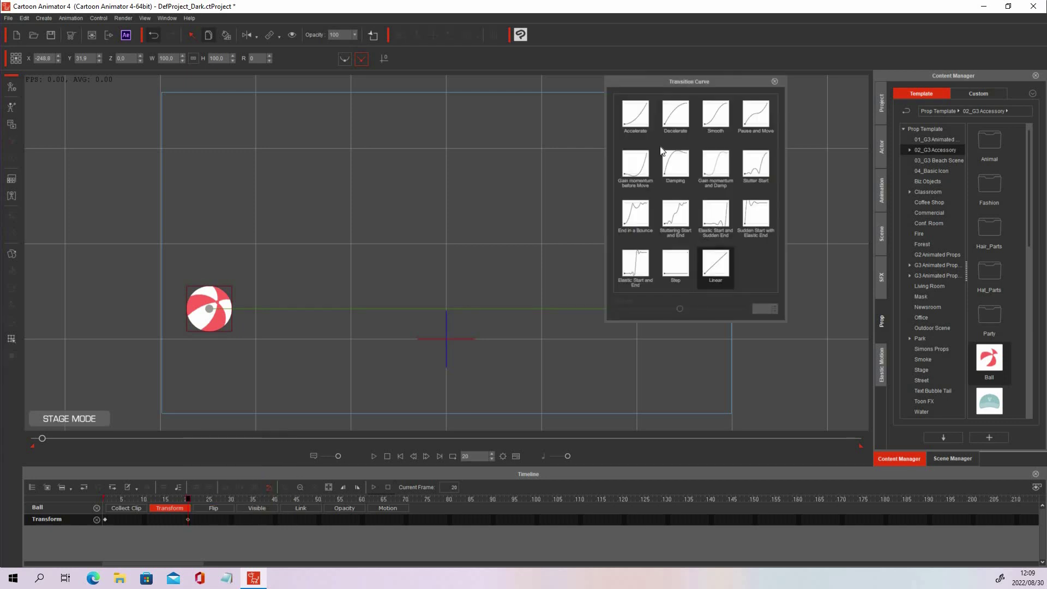
click(707, 113)
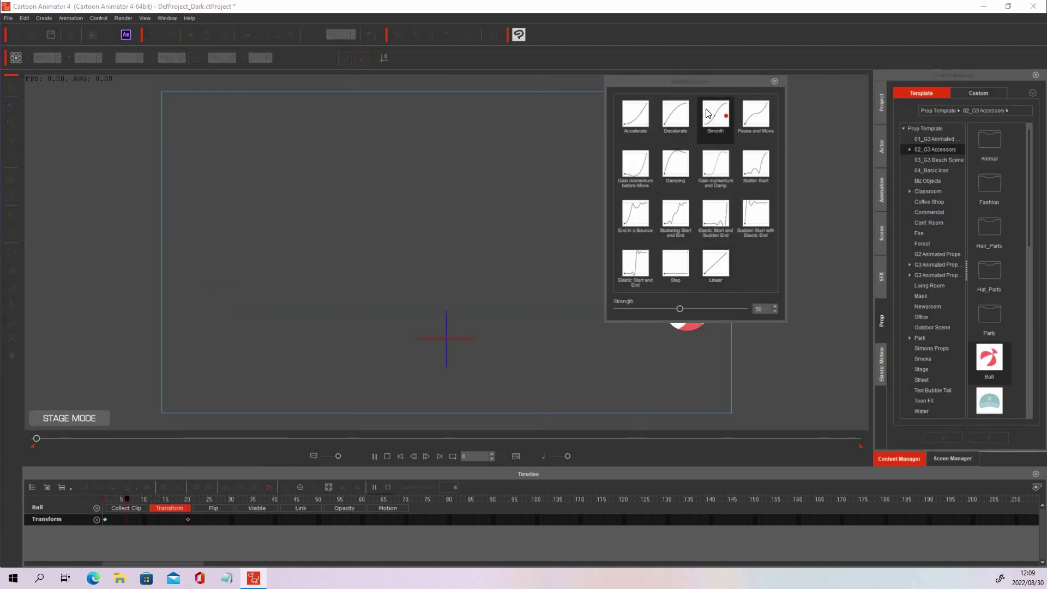
click(774, 82)
- Play the ball's animation from the first frame to check its motion, and stop the playback
click(400, 456)
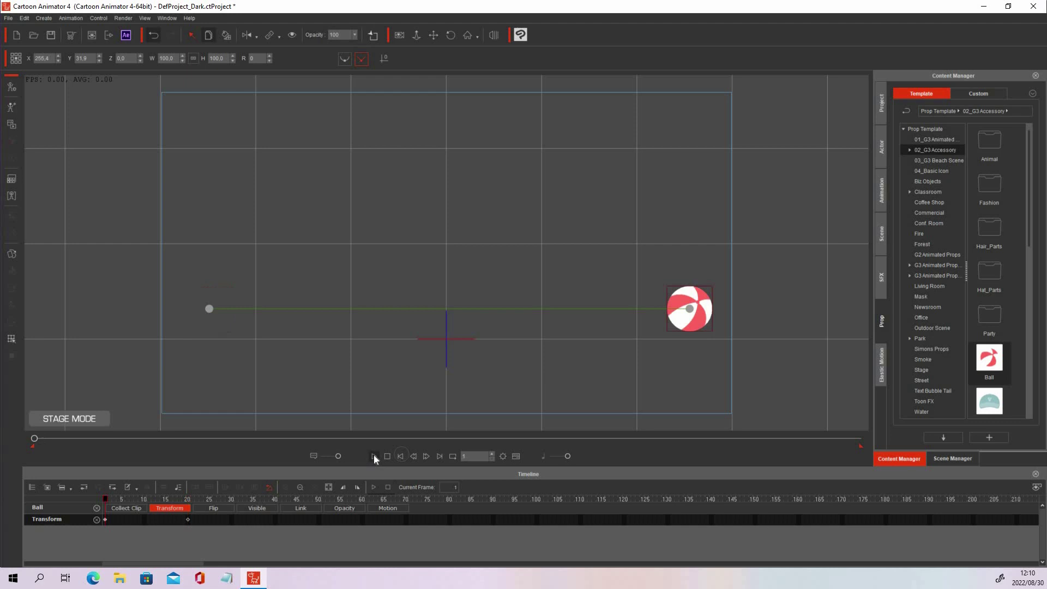
click(374, 456)
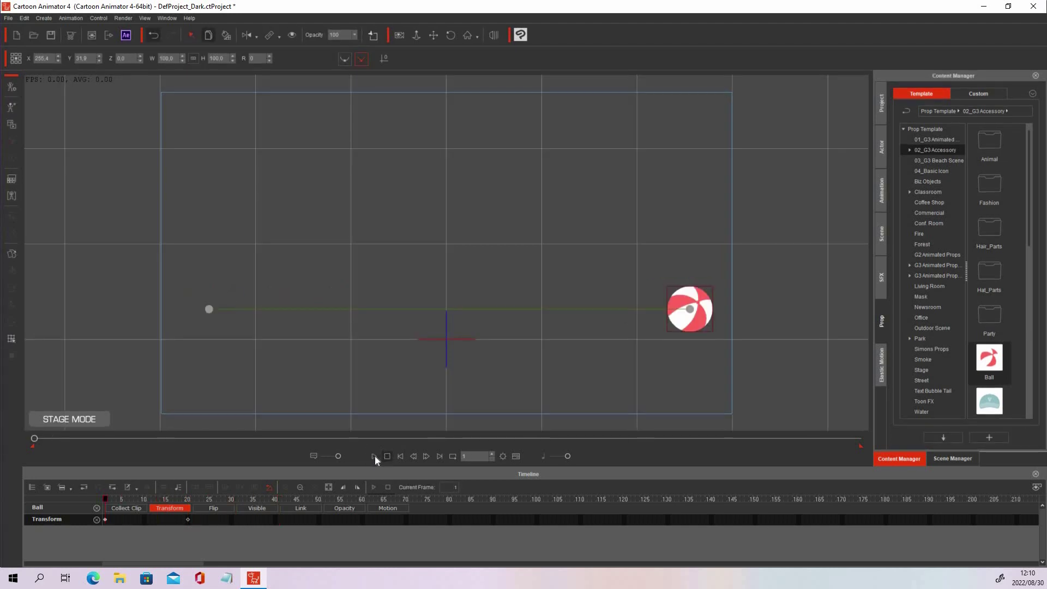
click(387, 456)
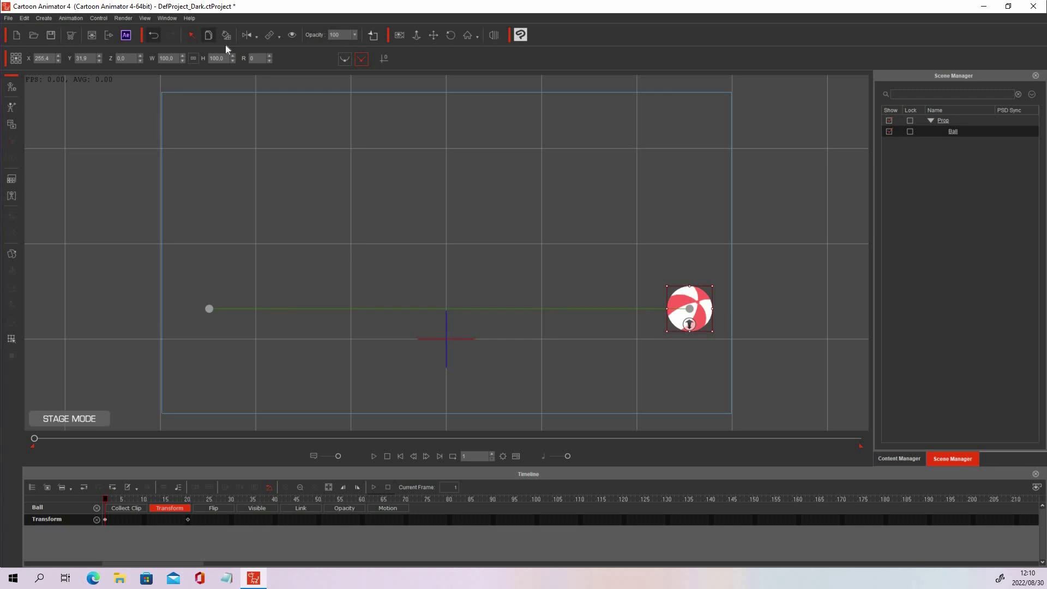
- Duplicate the ball with Z set to -1.0 and delay the copy's first Transform keyframe to frame 2
click(210, 34)
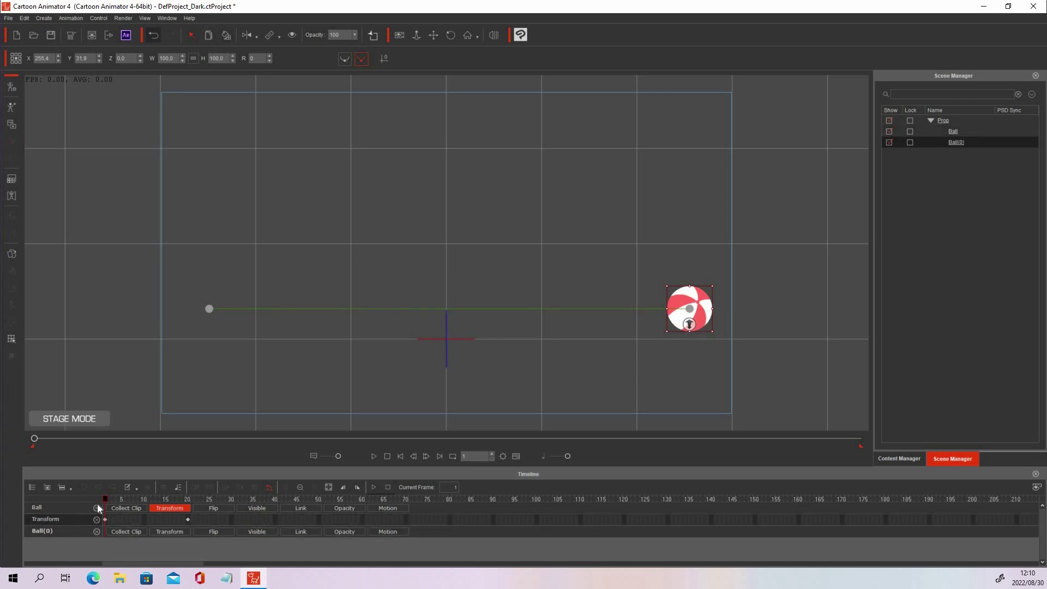
click(172, 531)
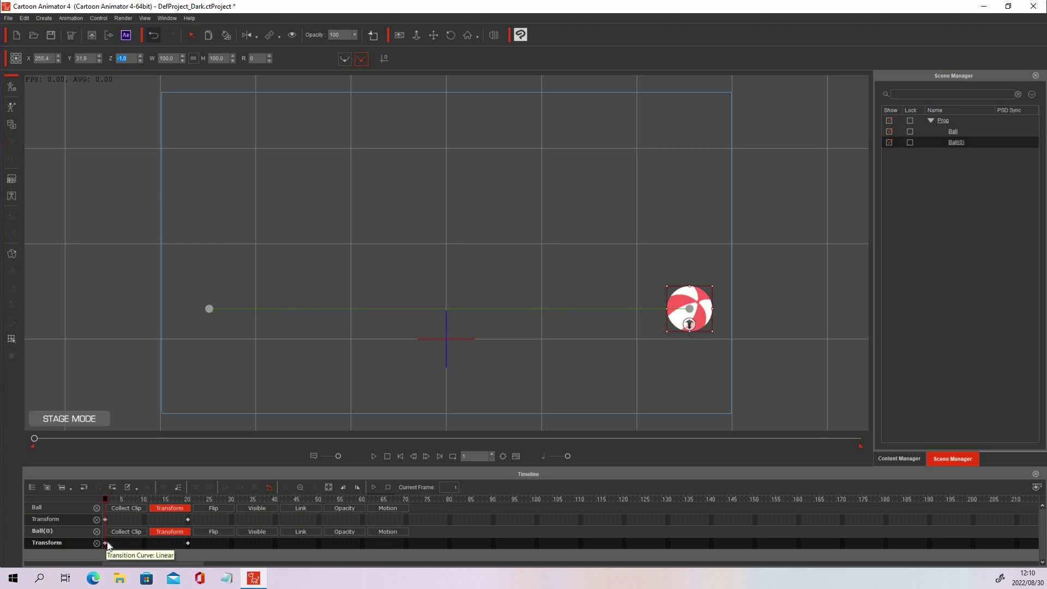
drag(105, 543, 109, 543)
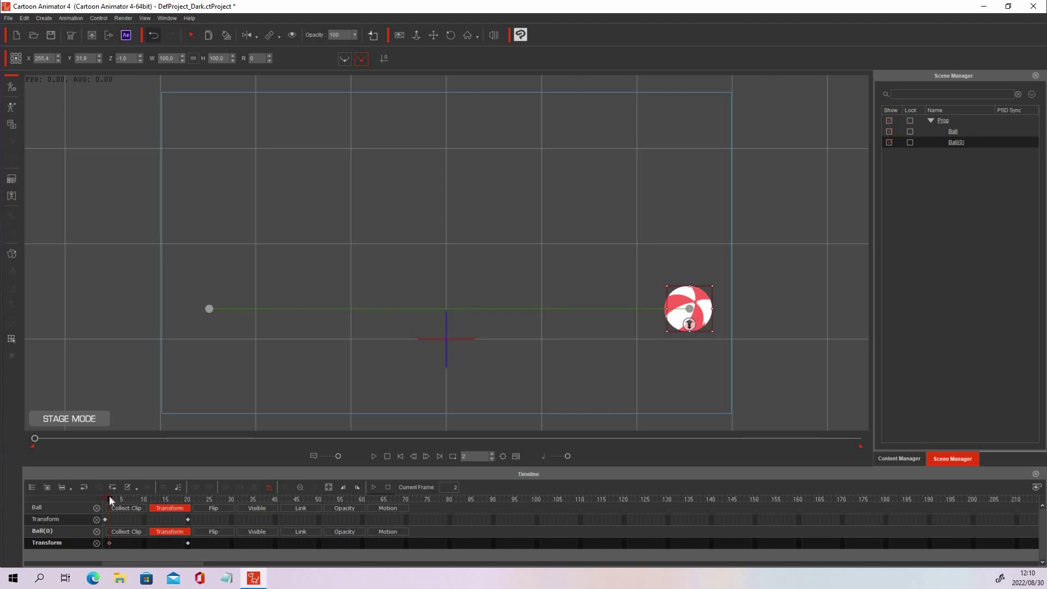
- Set the opacity of the duplicated ball to 38 with the playhead at frame 10, and deselect it
drag(113, 499, 189, 490)
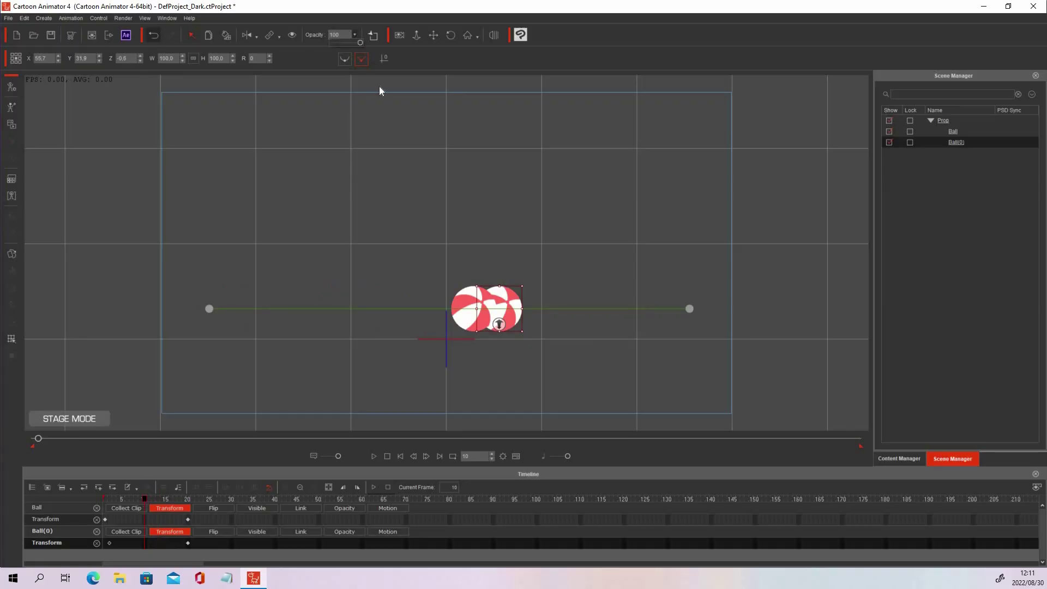
drag(360, 41, 345, 43)
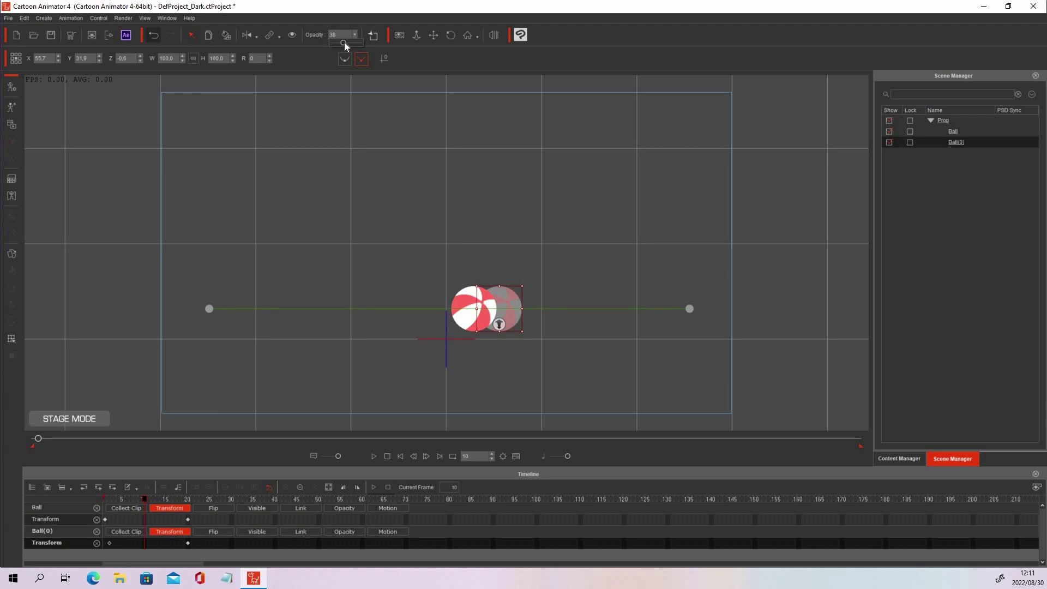
click(345, 41)
drag(342, 32, 333, 45)
click(472, 186)
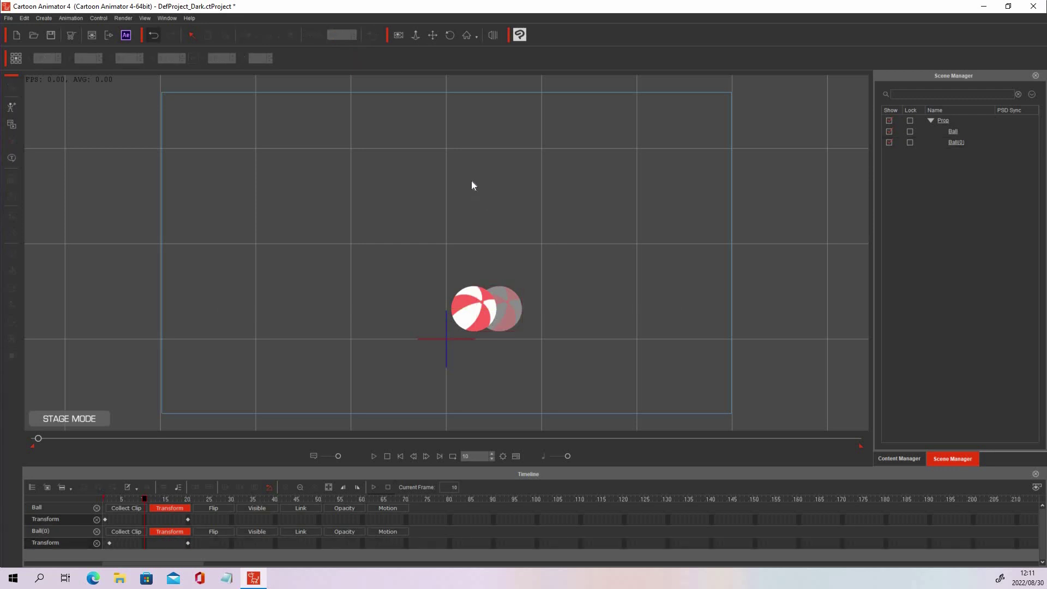
- Duplicate the semi-transparent ball Ball(0) and delay the new copy's first Transform keyframe to frame 3
double_click(955, 142)
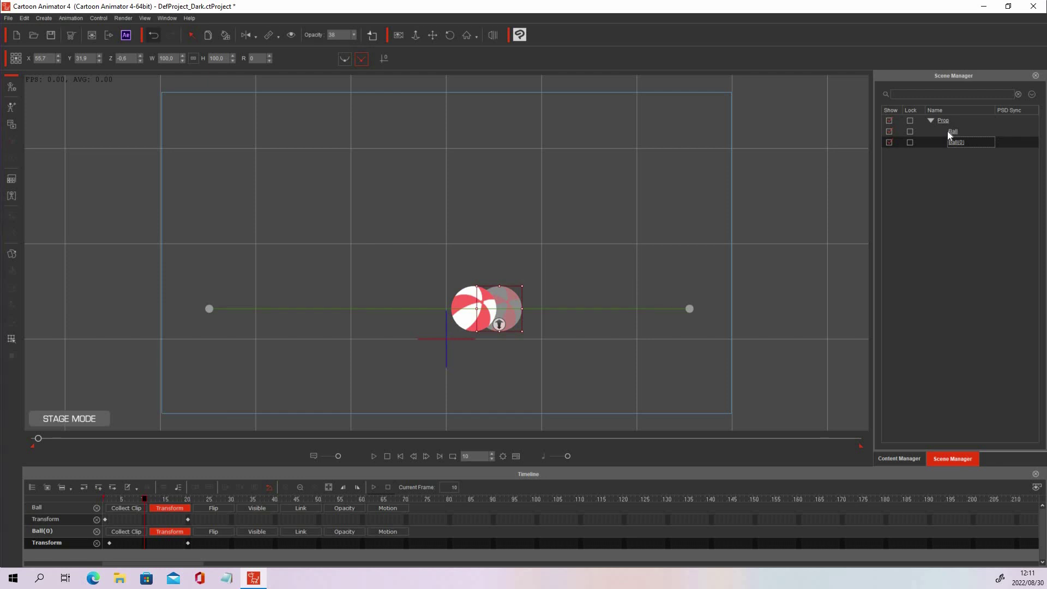
click(207, 34)
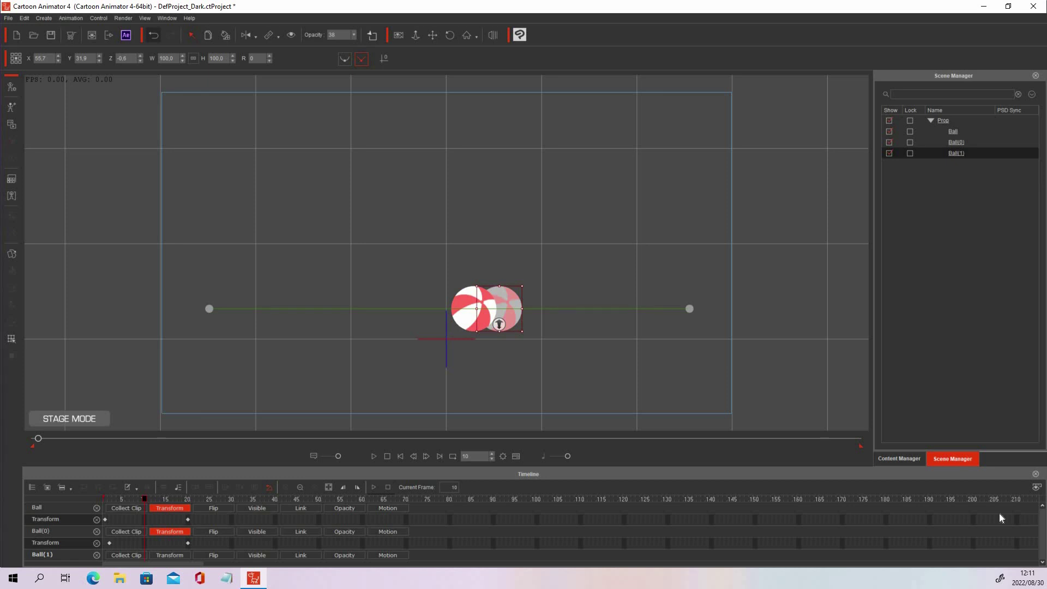
click(169, 554)
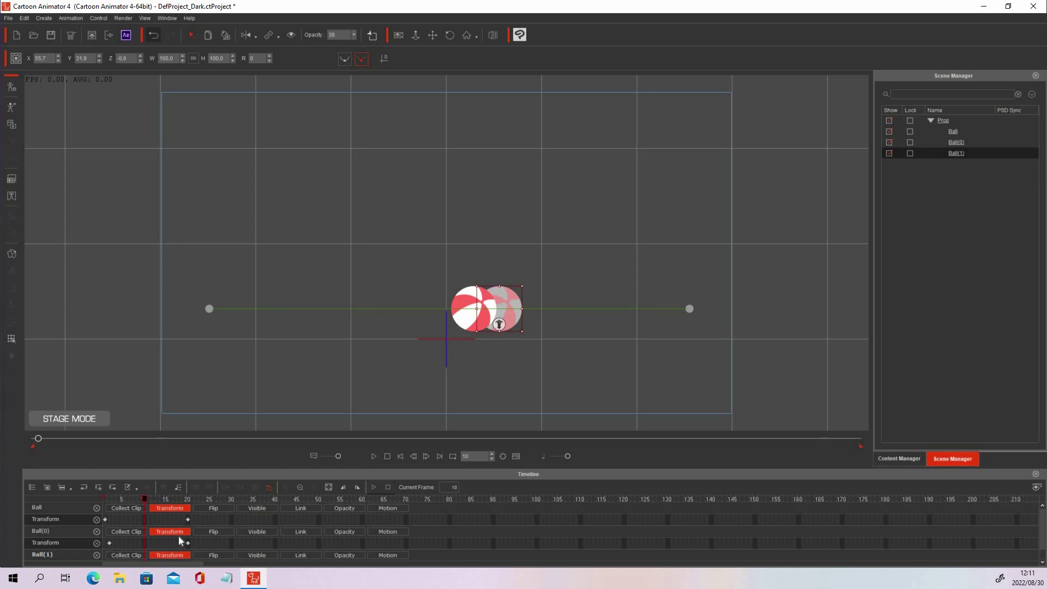
scroll(1017, 523, down, 1)
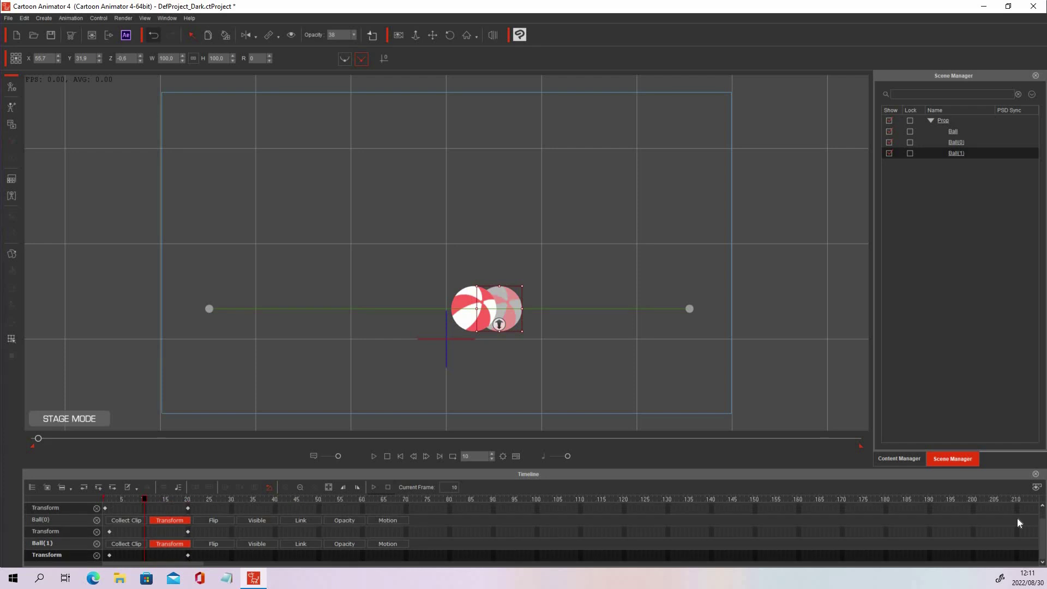
drag(109, 555, 114, 554)
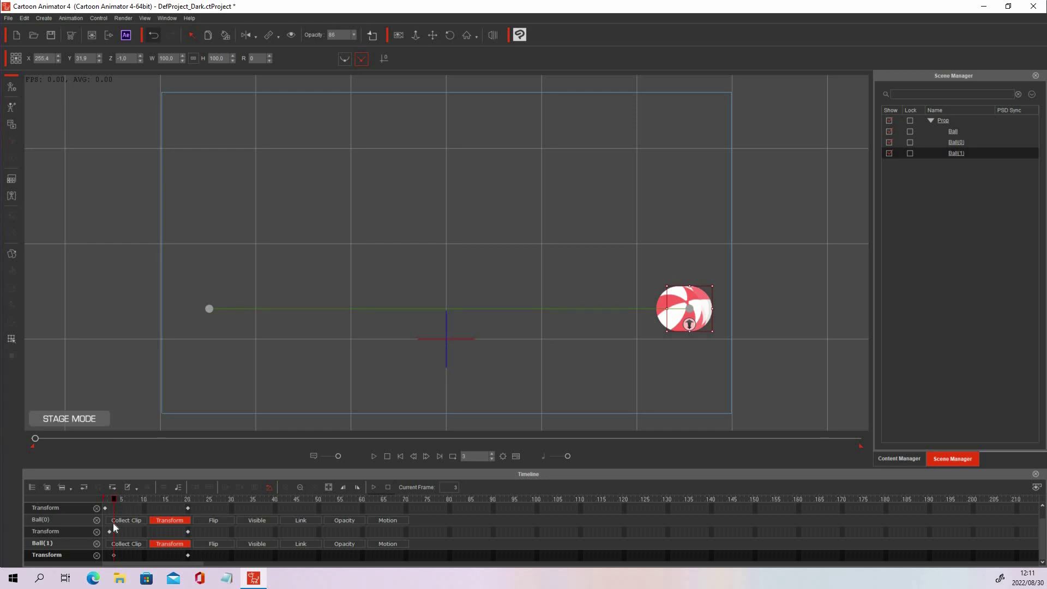
- Set the opacity of Ball(1) to 17 with the playhead at frame 10
drag(116, 498, 142, 496)
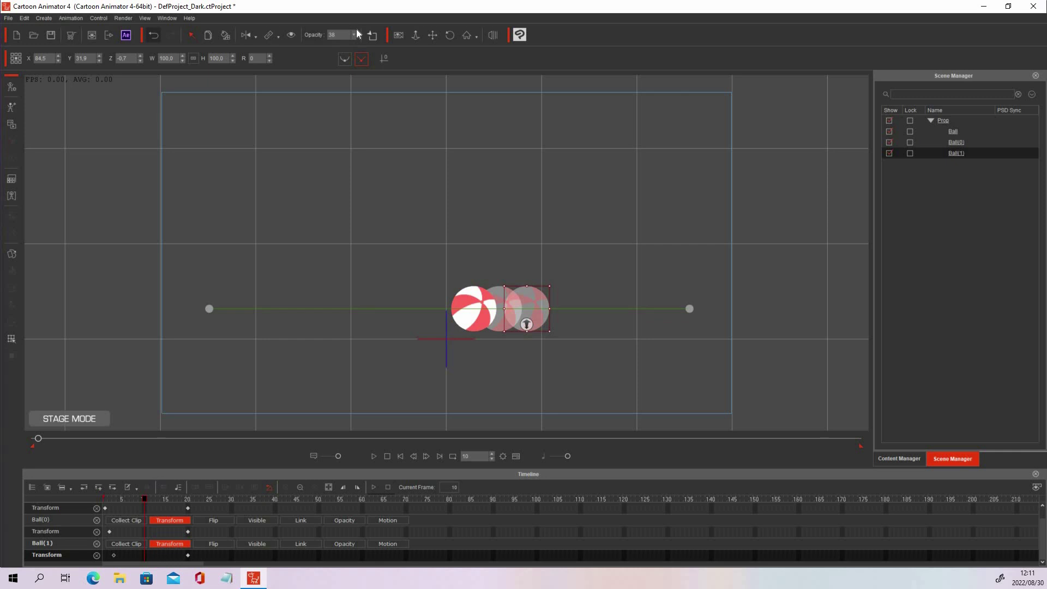
drag(339, 42, 335, 42)
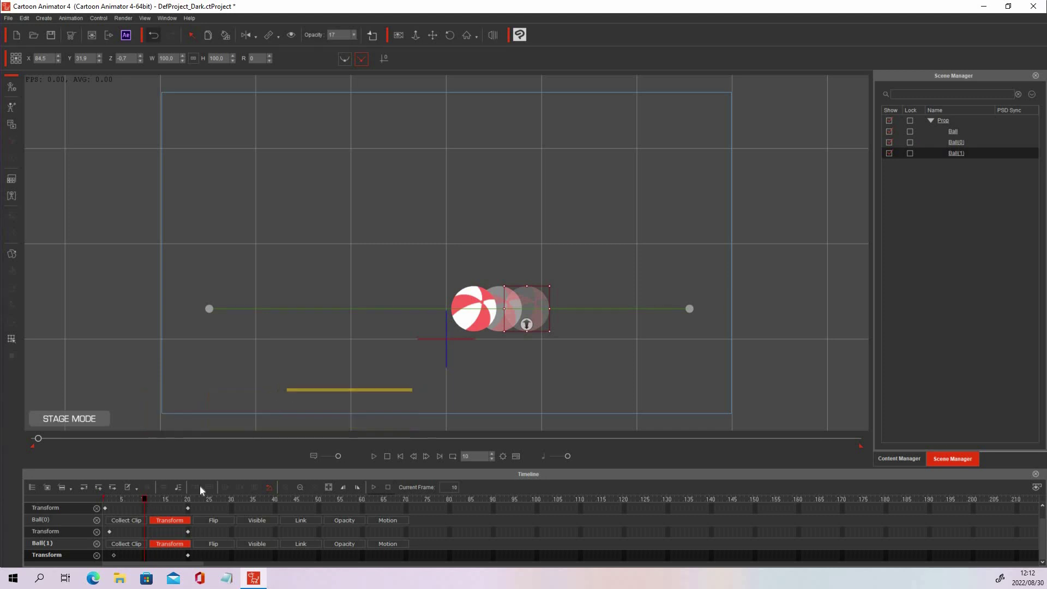
- Scrub through the timeline and replay the animation from the first frame to review the ball's ghost trail
click(152, 500)
drag(119, 495, 183, 491)
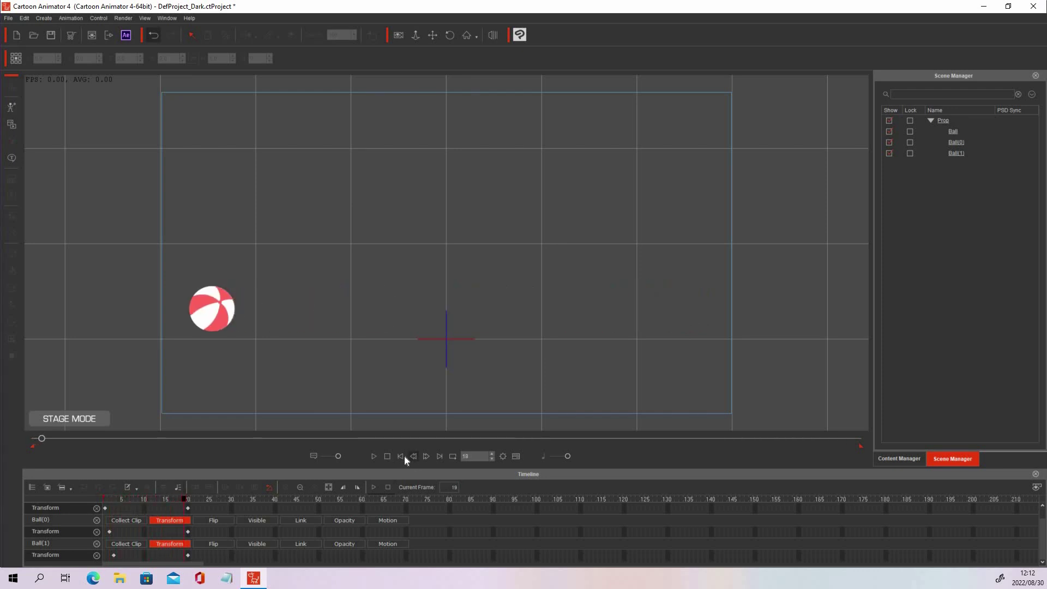
click(373, 456)
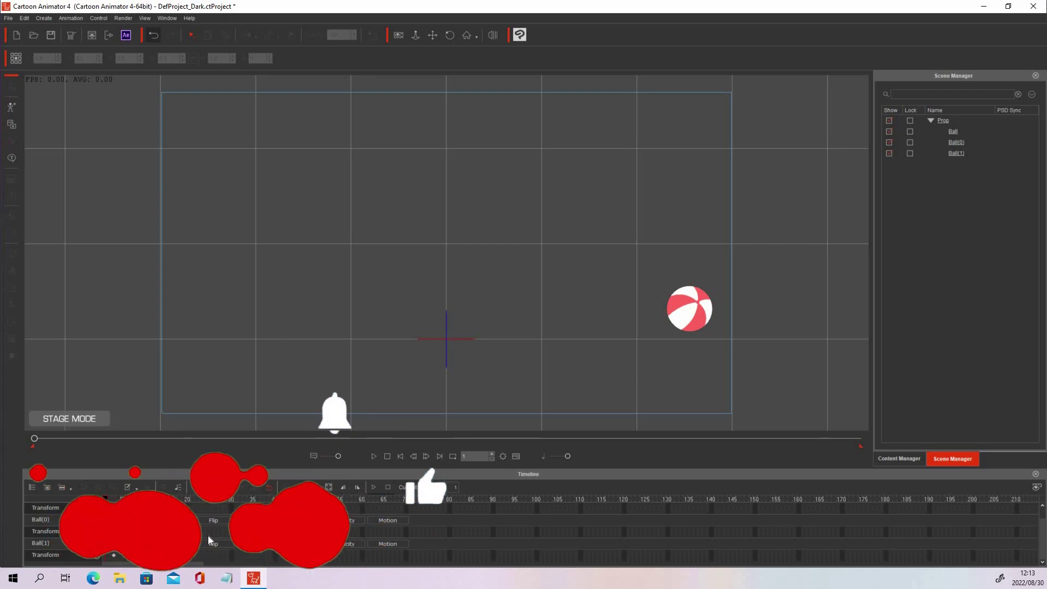
click(144, 497)
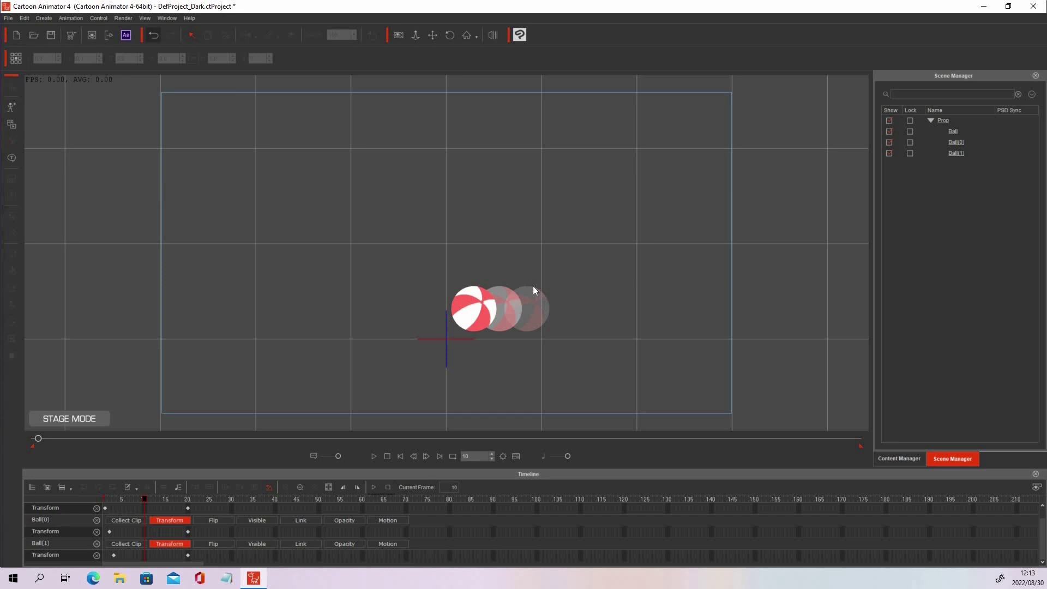
click(400, 455)
click(374, 456)
click(386, 455)
click(374, 455)
click(386, 455)
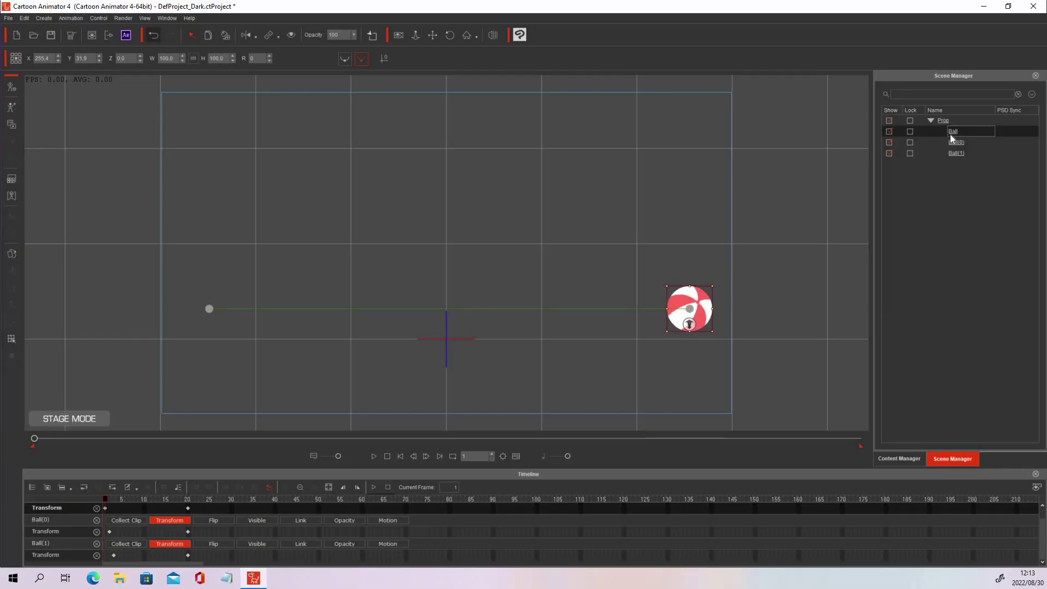
- Delete the original ball and both of its duplicates from the scene
key(Delete)
key(Delete)
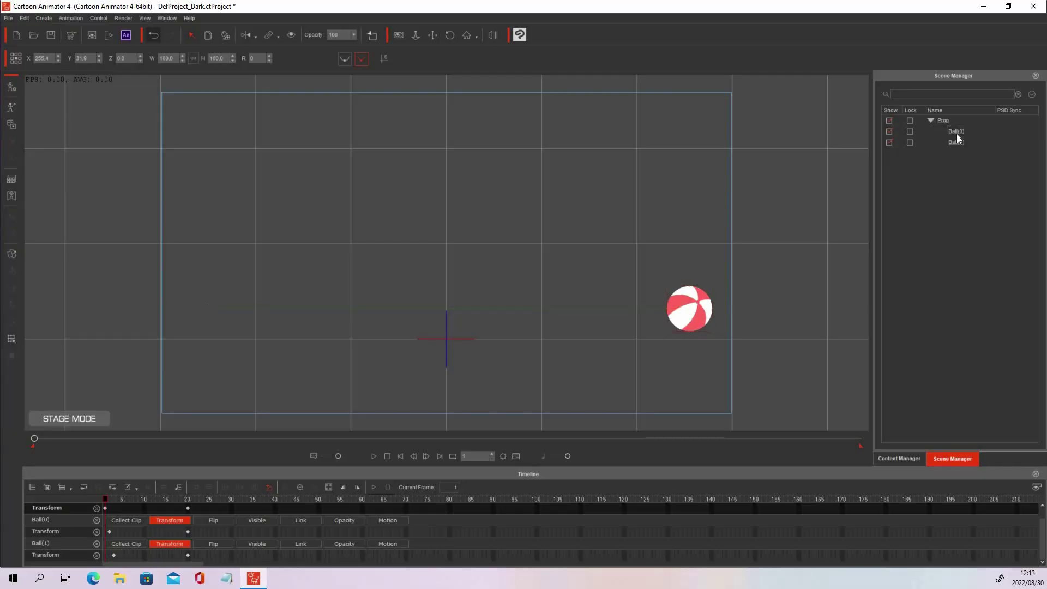
key(Delete)
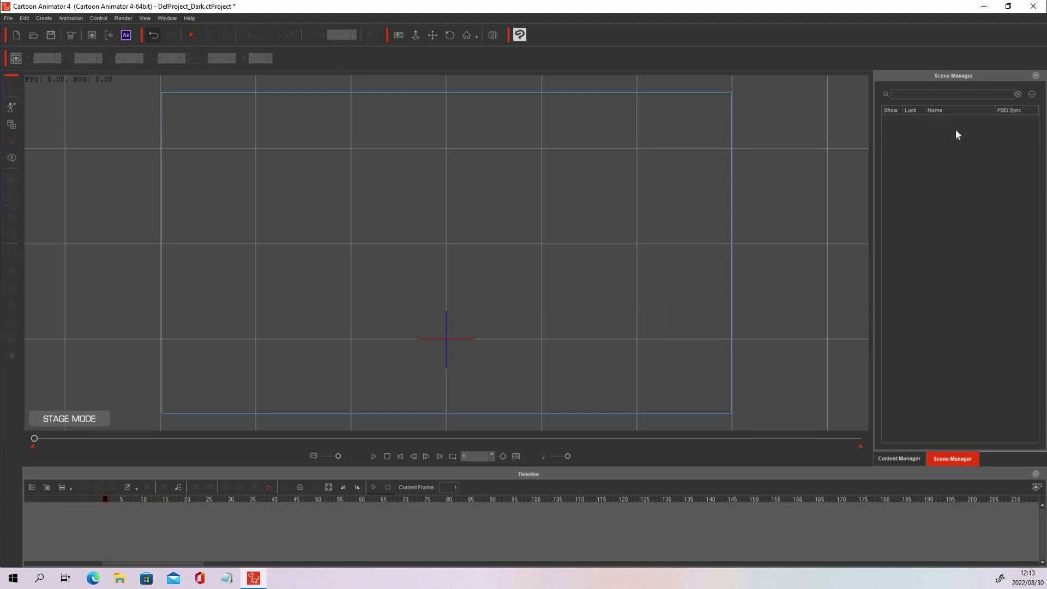
- Add the Jared_S actor from the G3 360 character templates and place it right of the stage centre, at about X 151
click(906, 460)
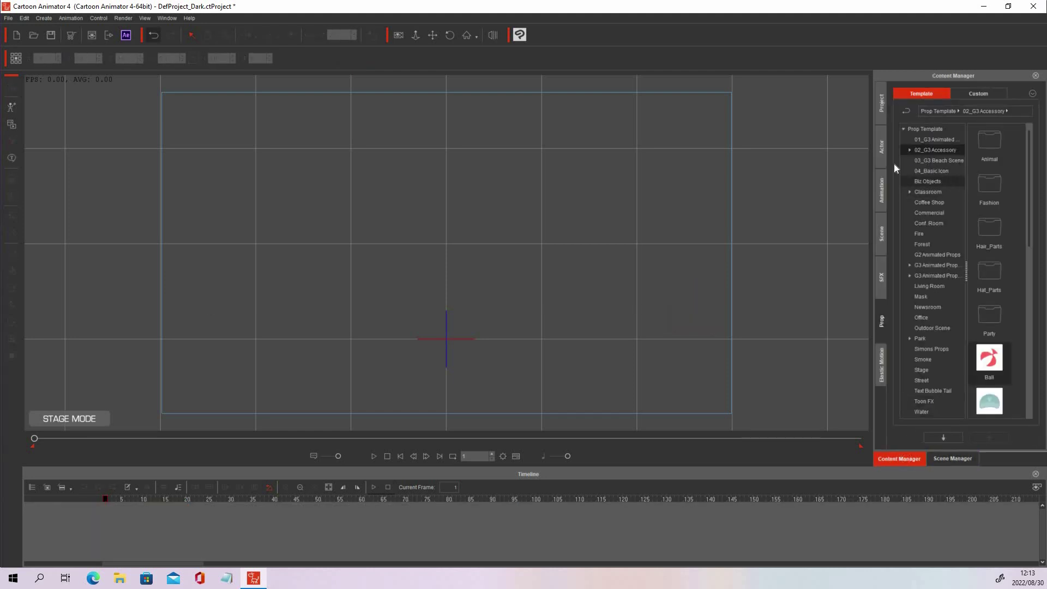
click(880, 143)
click(908, 139)
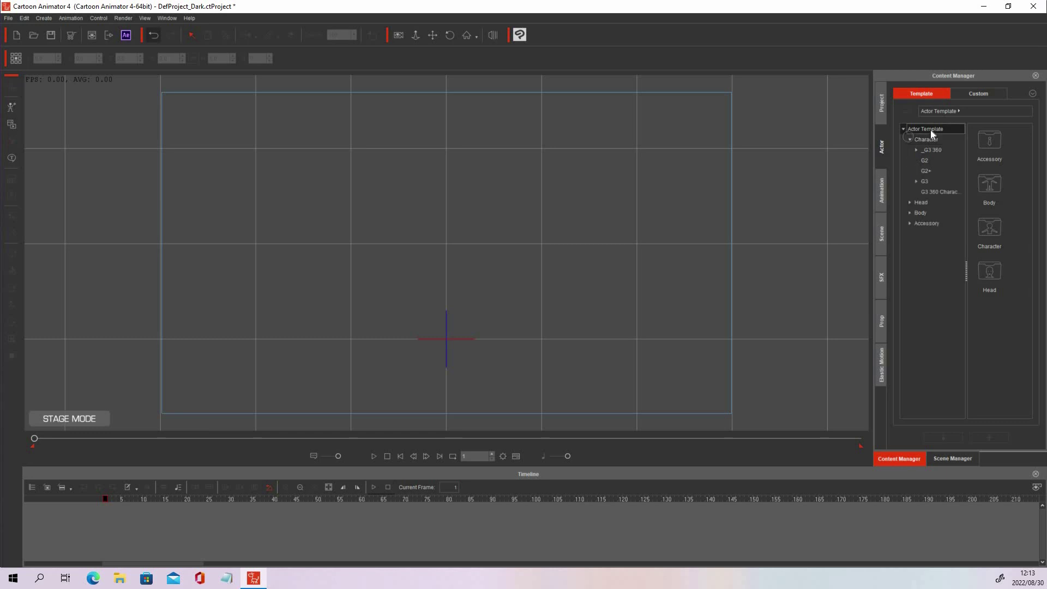
click(939, 191)
drag(993, 314, 549, 236)
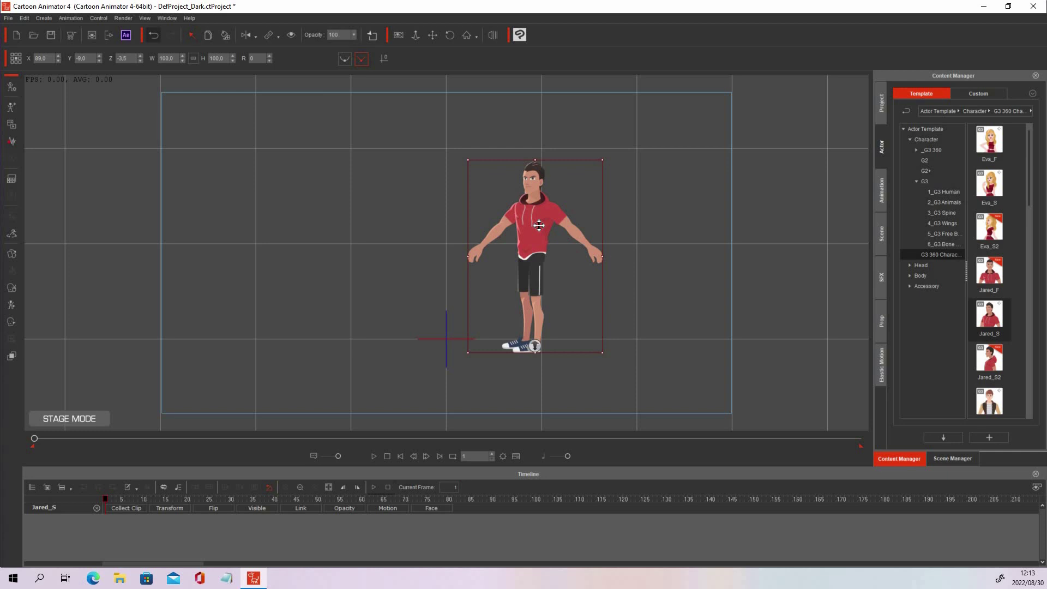
drag(573, 260, 565, 249)
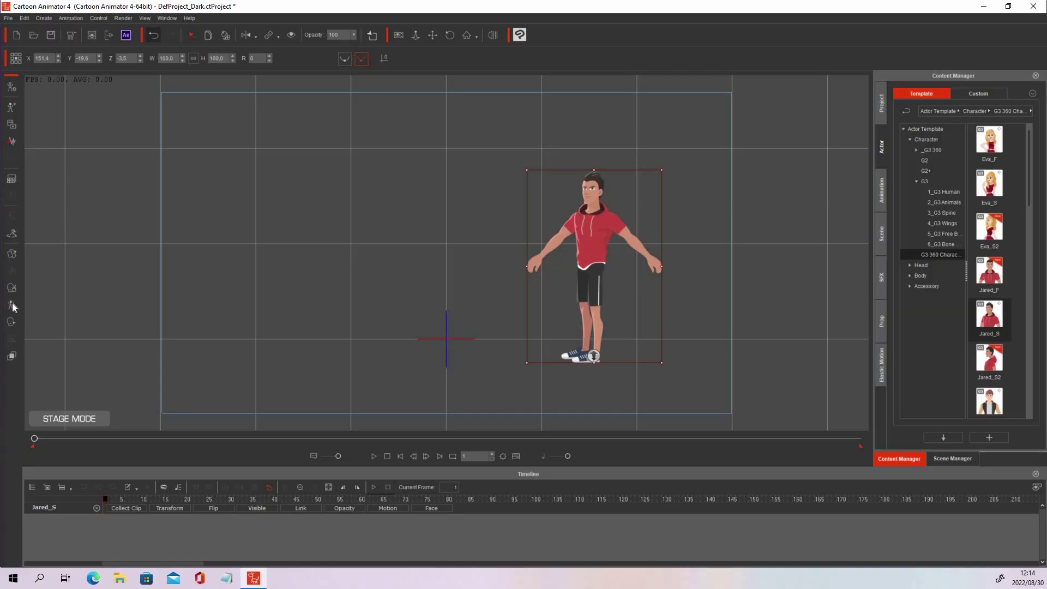
- Open the 2D Motion Key Editor for the Jared_S character and move it clear of the figure
click(10, 305)
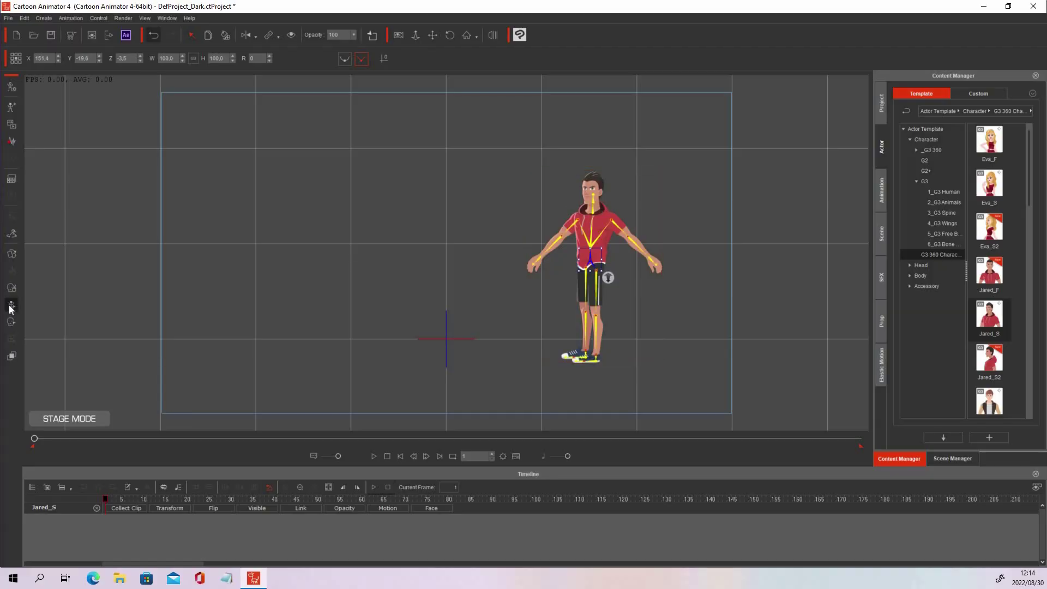
drag(799, 81, 843, 73)
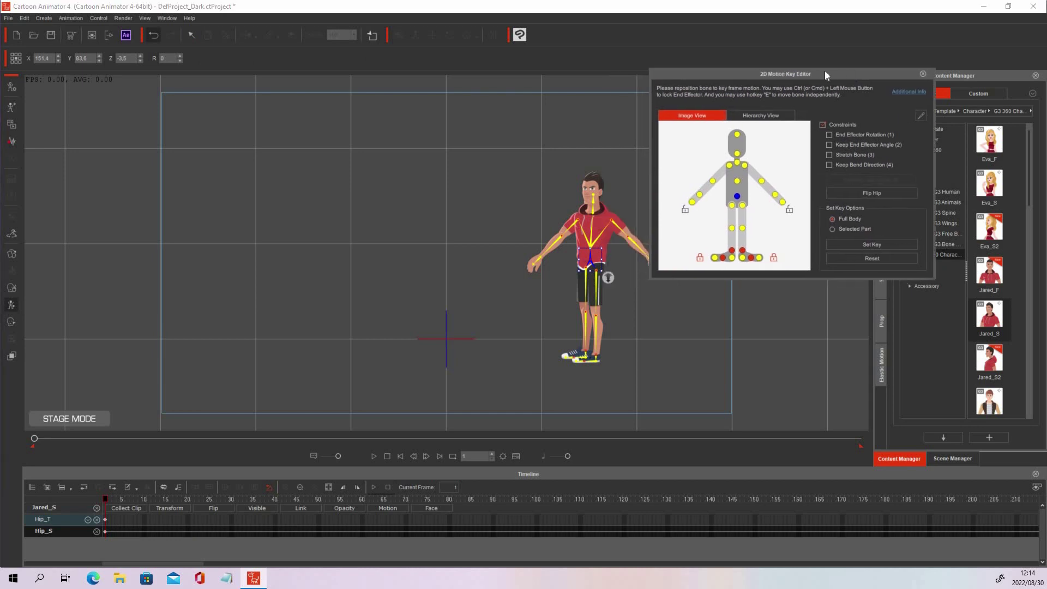
click(742, 206)
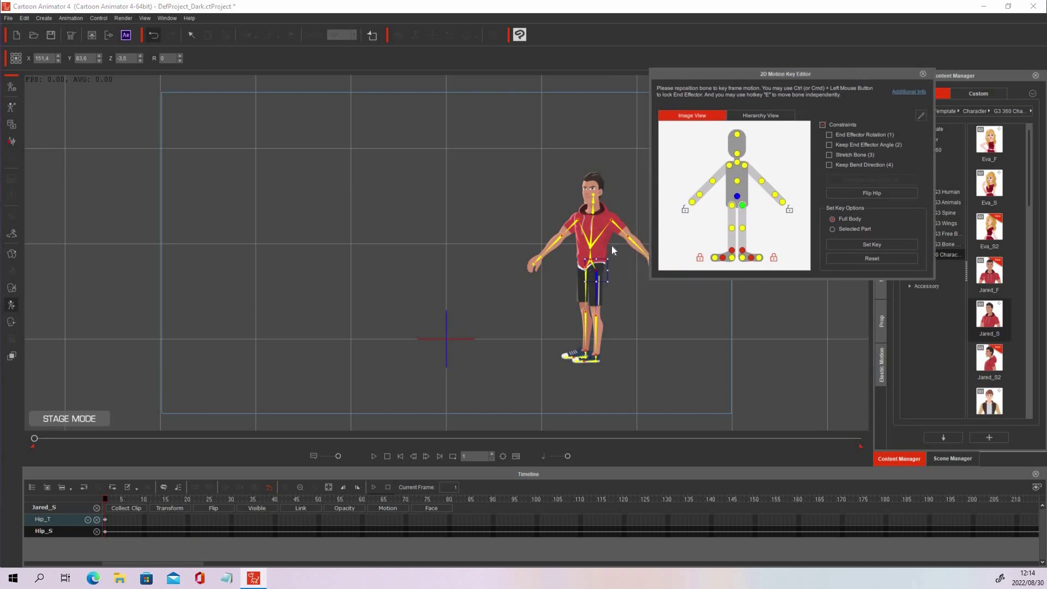
drag(593, 251, 610, 227)
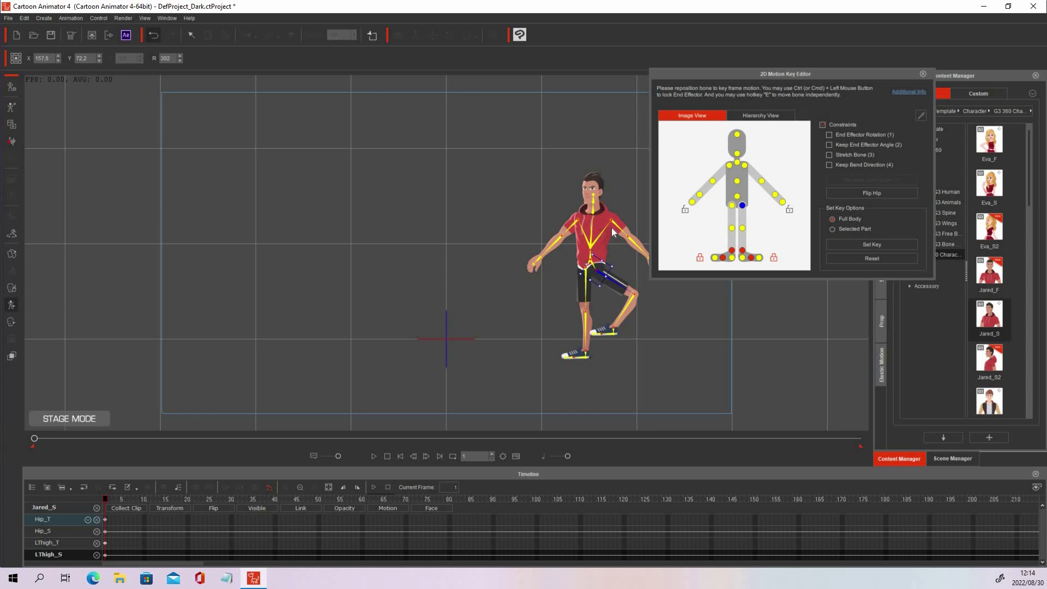
click(154, 35)
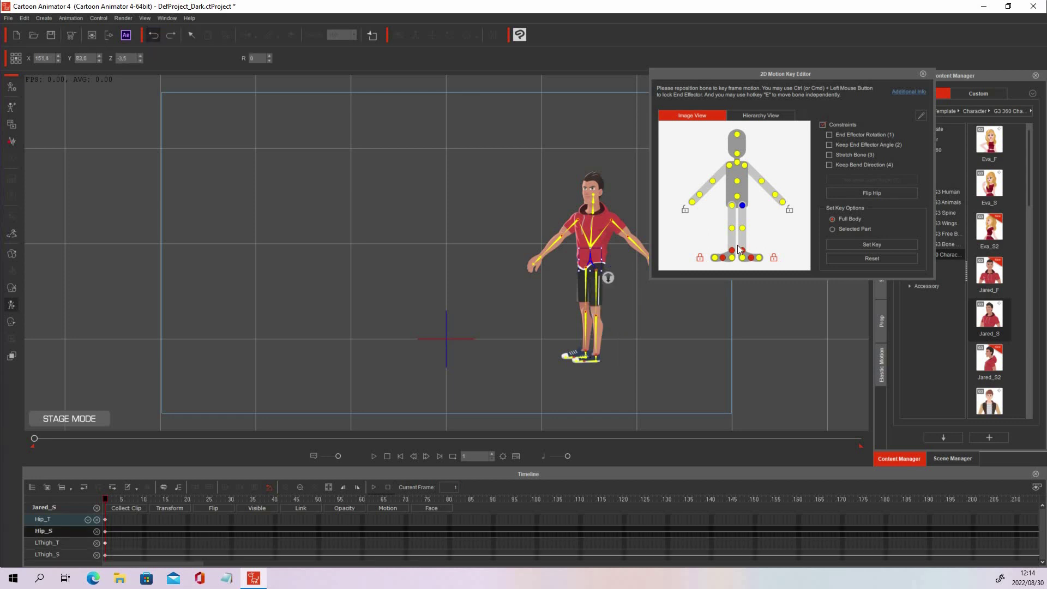
- Unlock both of the character's feet in the 2D Motion Key Editor
click(742, 249)
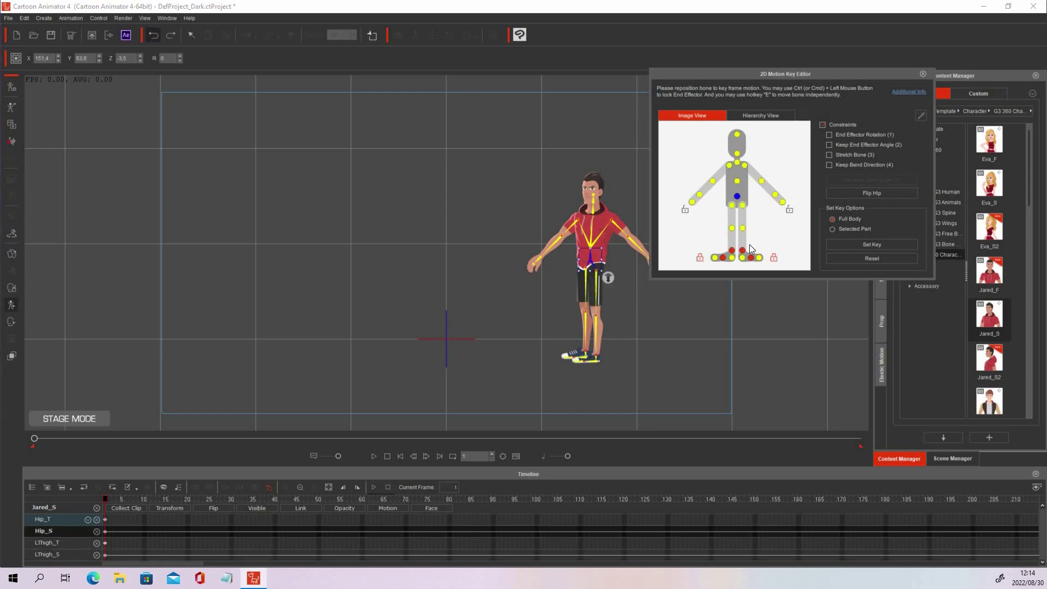
click(773, 257)
click(731, 251)
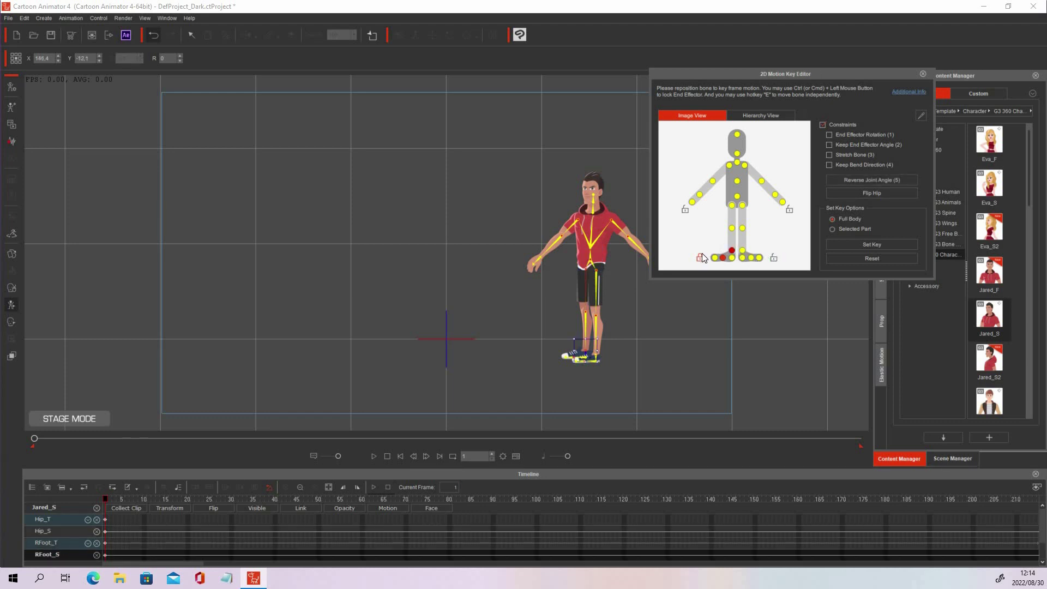
click(699, 259)
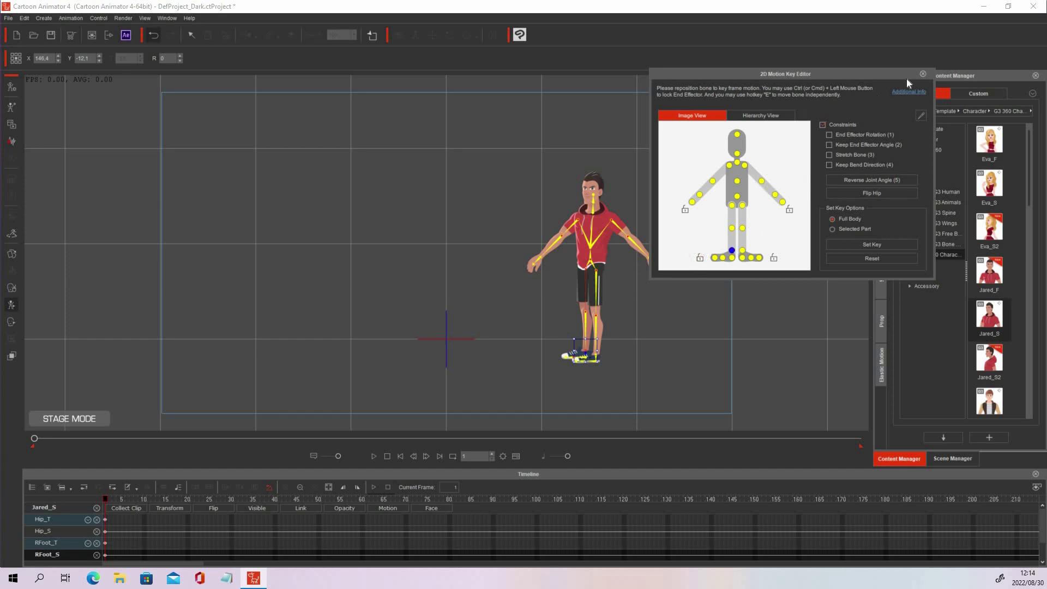
click(922, 74)
click(12, 306)
drag(607, 243, 602, 239)
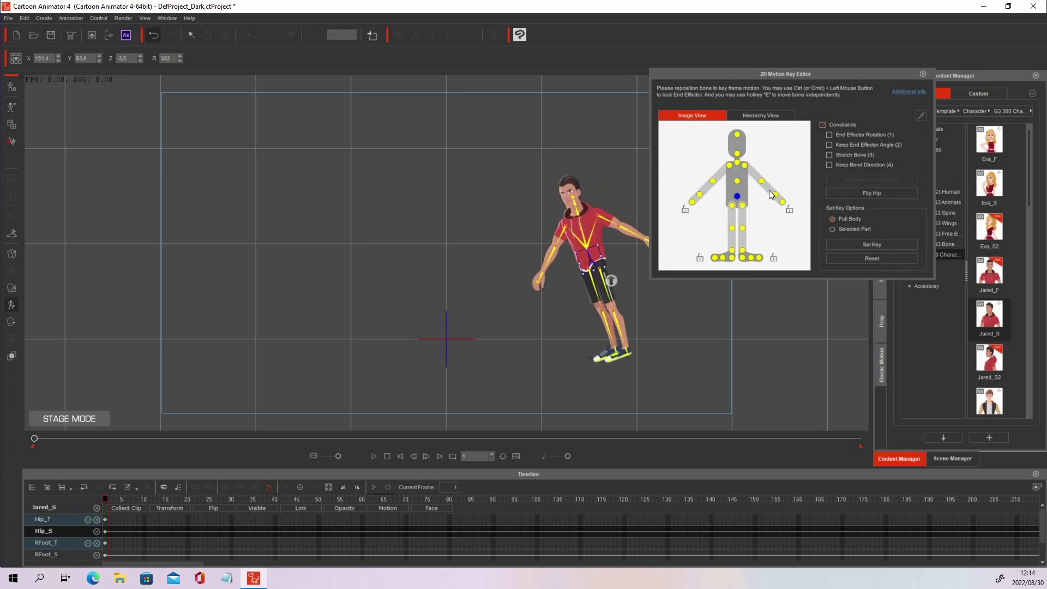
click(154, 34)
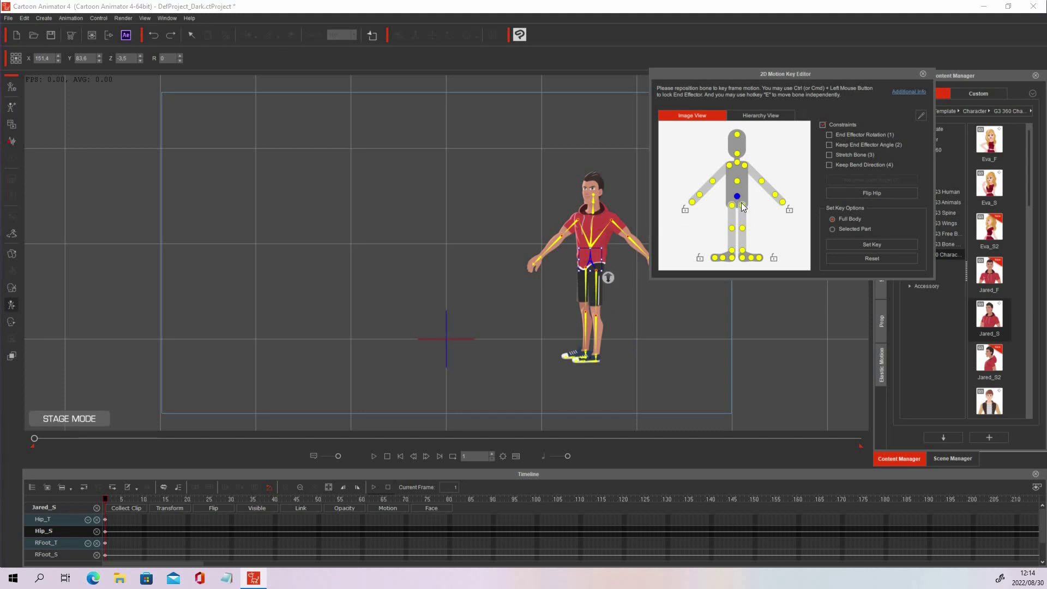
- Pose the left thigh swung backward at frame 1 and kicking forward with rotation 83 at frame 15
click(741, 206)
drag(610, 256, 613, 235)
drag(838, 72, 875, 60)
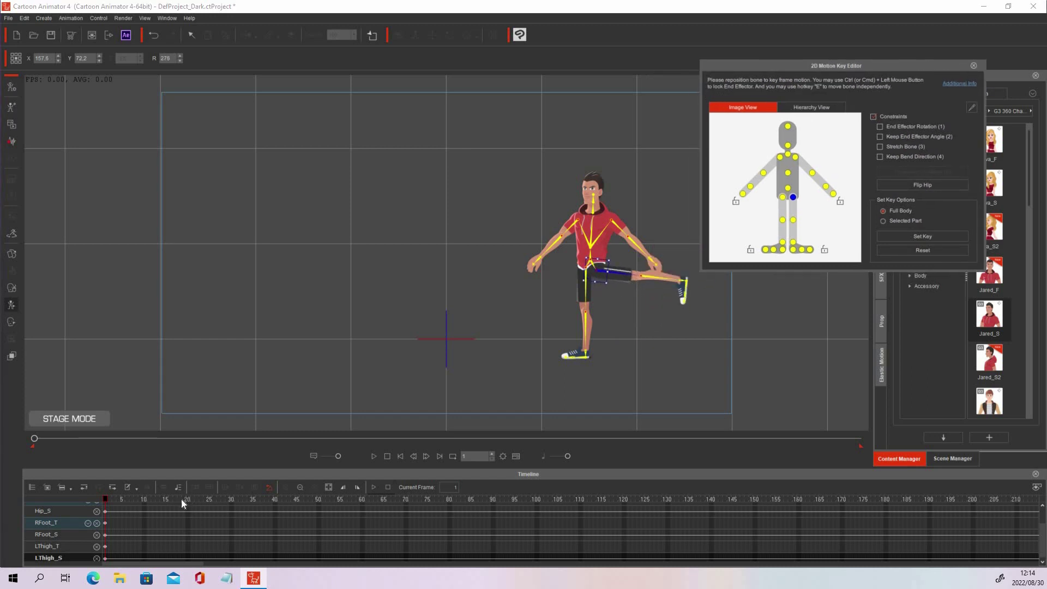
click(163, 499)
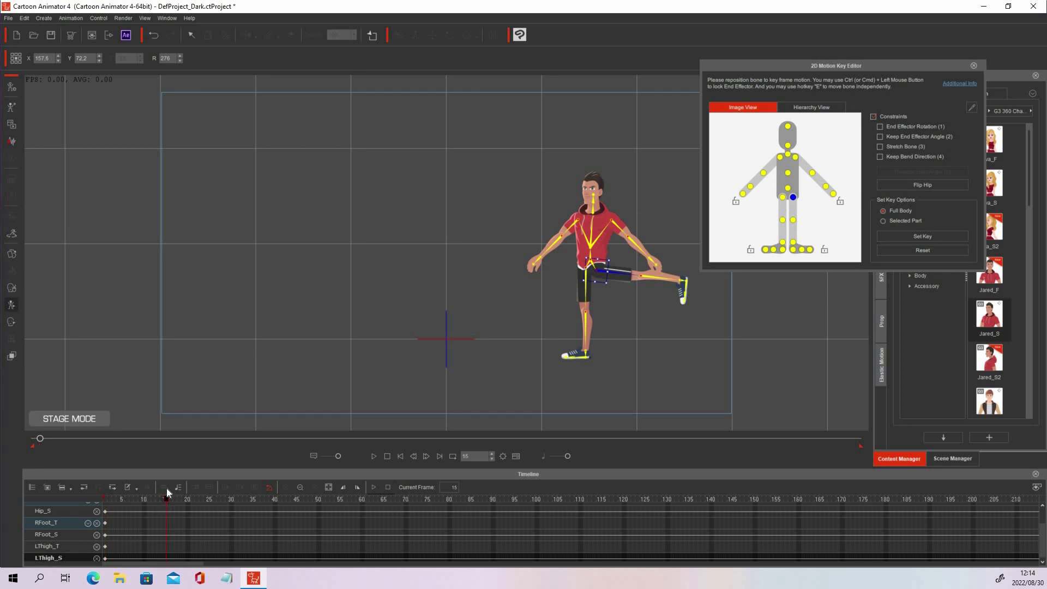
drag(609, 268, 573, 309)
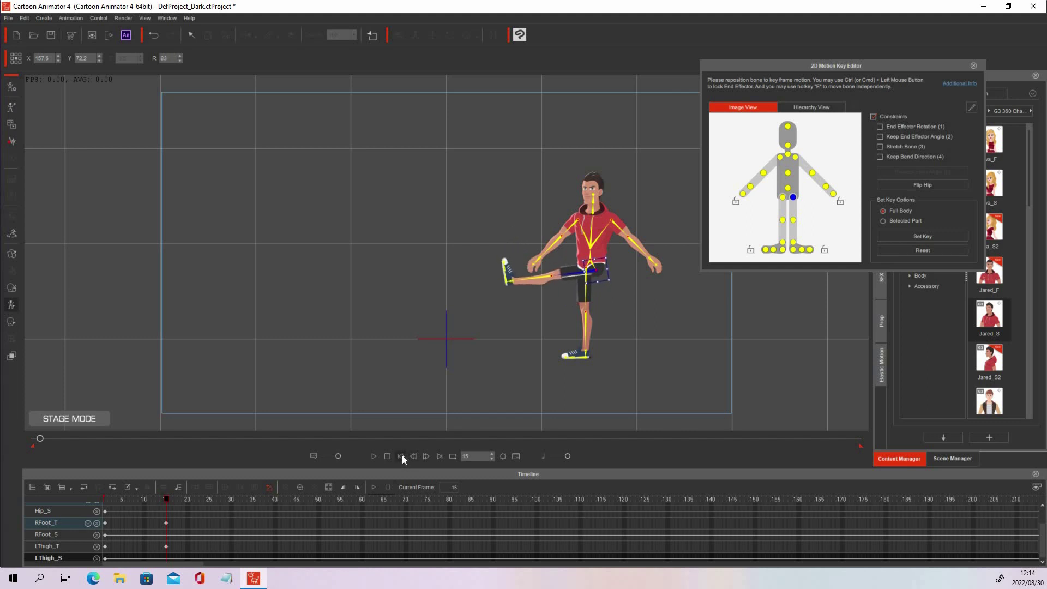
- Play the kick animation from the first frame twice and scrub the timeline to review its speed
click(401, 454)
click(374, 456)
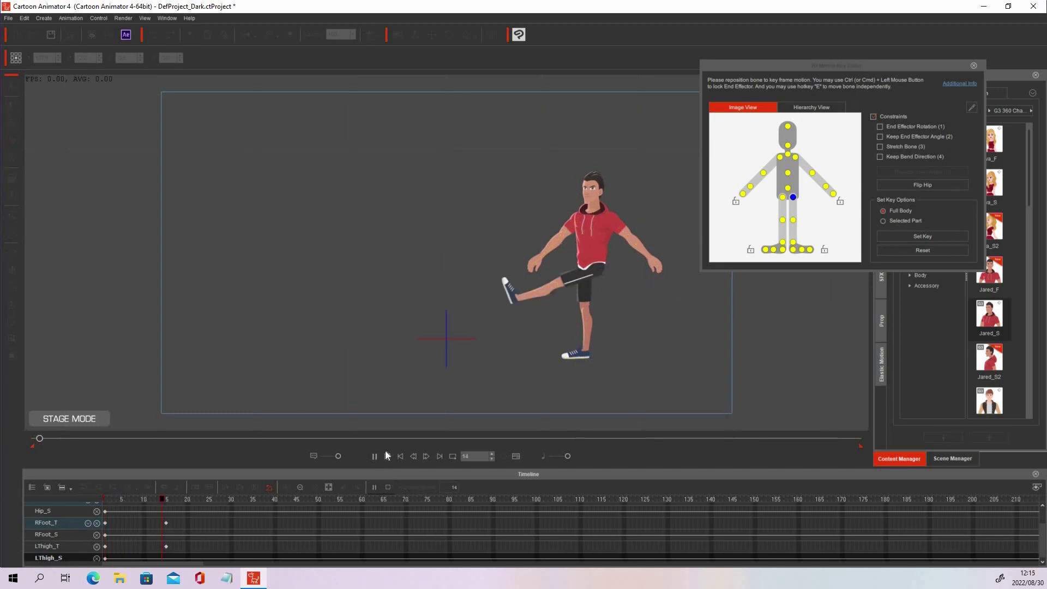
click(388, 456)
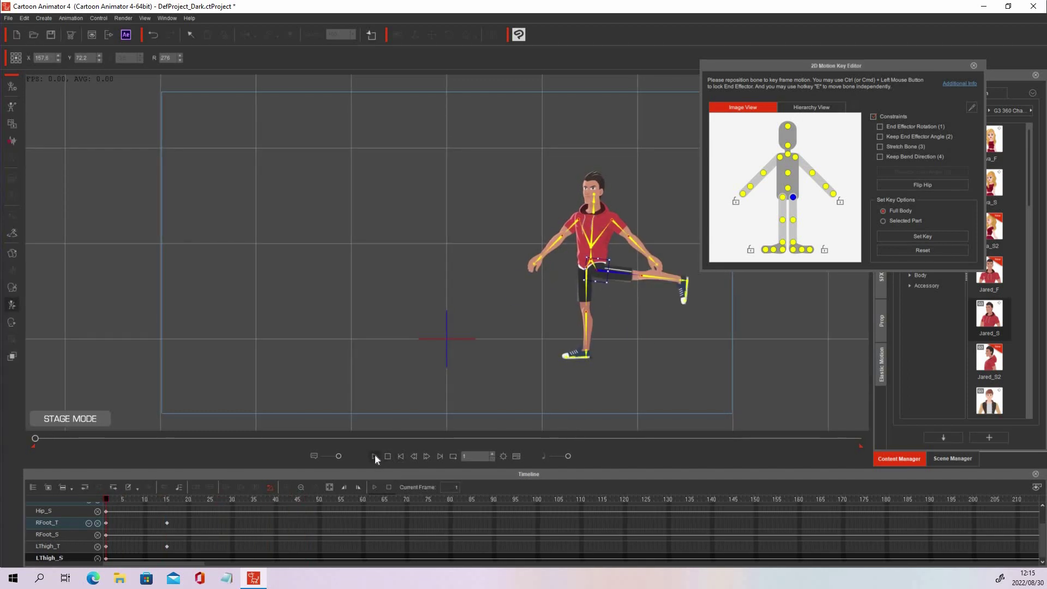
click(375, 455)
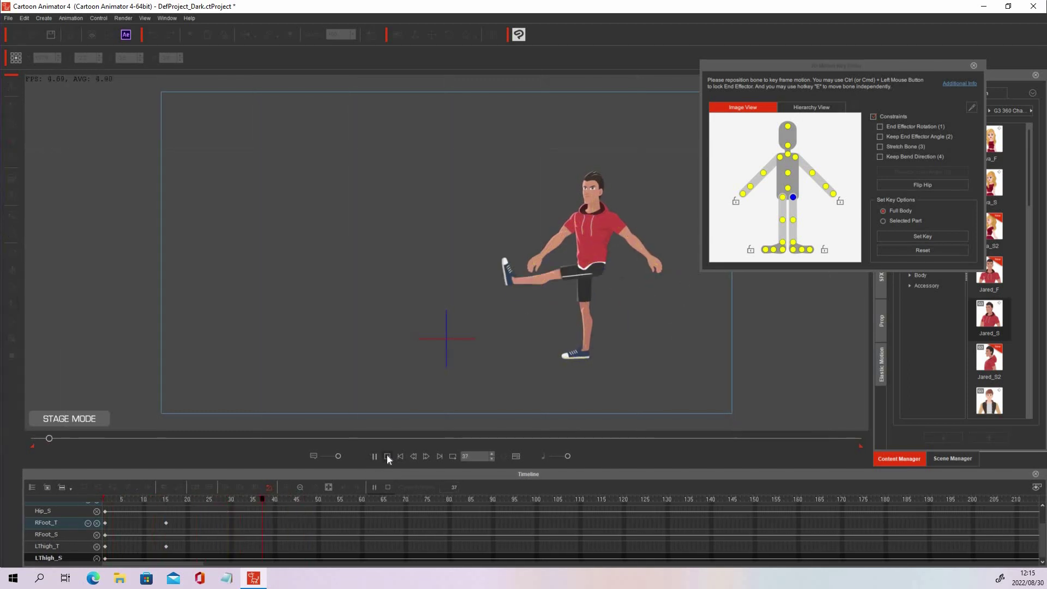
click(387, 455)
click(271, 498)
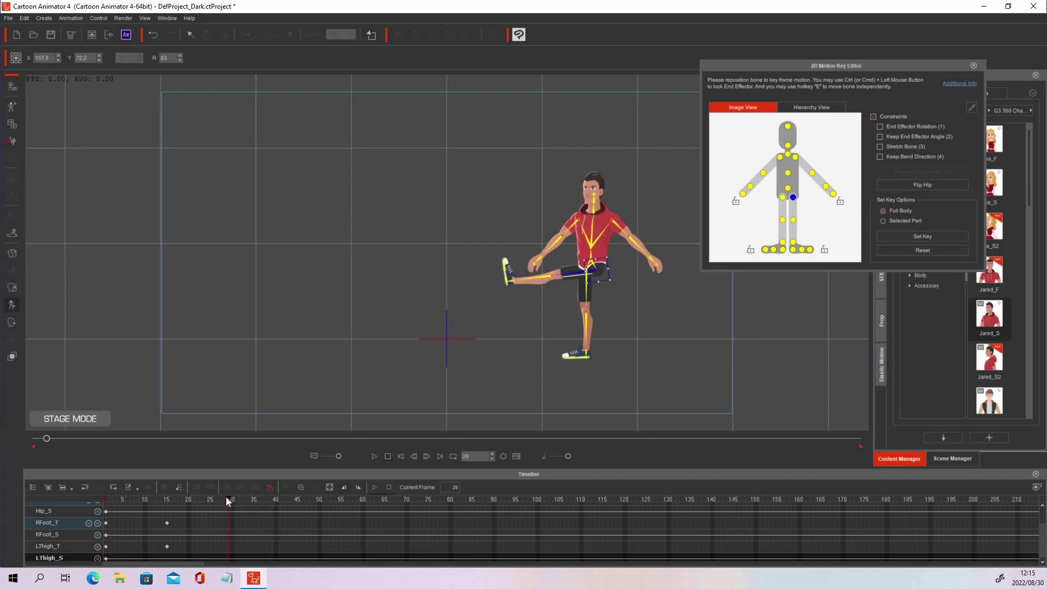
click(104, 499)
- Move the second RFoot_T and LThigh_T keys to frame 10 to speed up the kick, and replay it from the start
drag(125, 502, 145, 546)
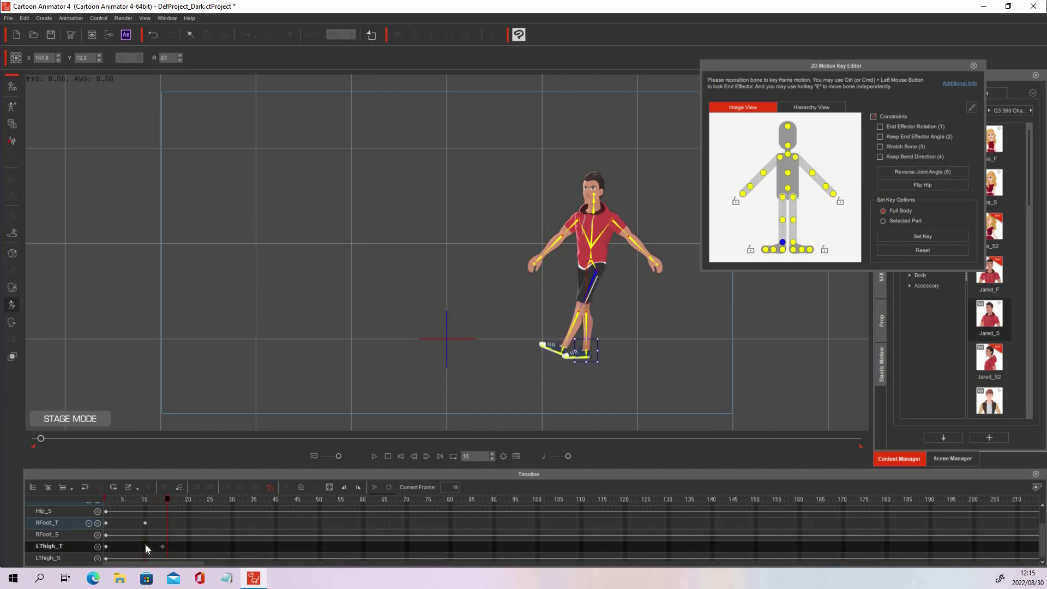
click(402, 456)
click(374, 456)
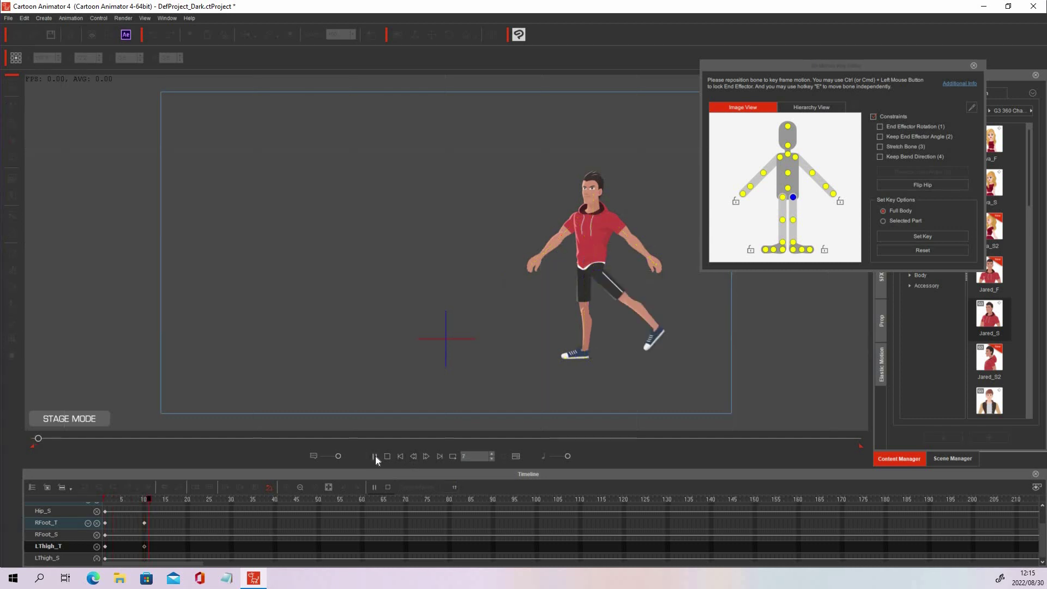
click(386, 455)
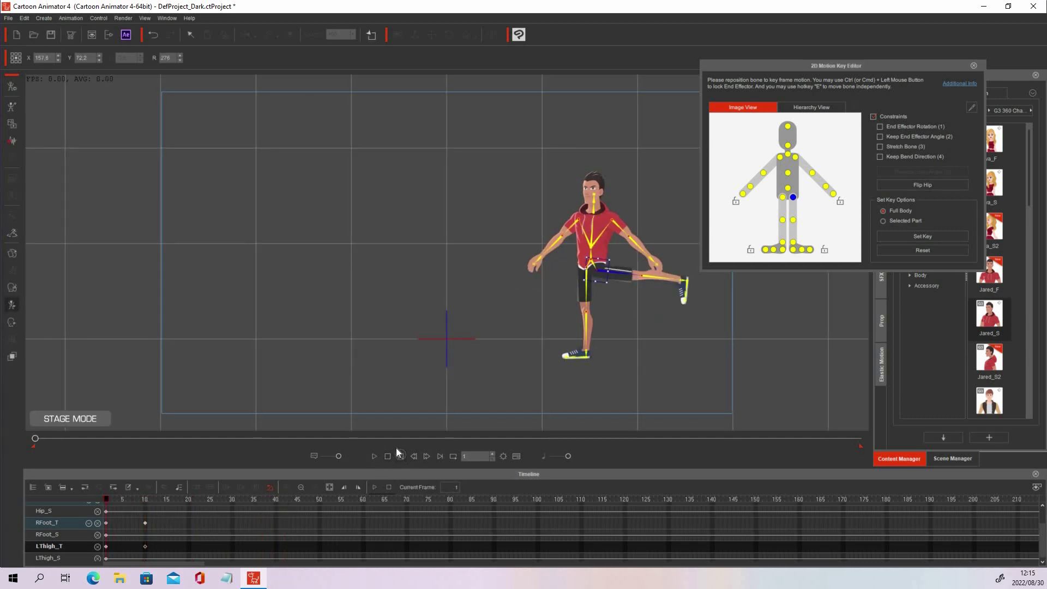
- Close the motion key editor, duplicate the Jared_S character and show the duplicate's Transform track in the timeline
click(973, 63)
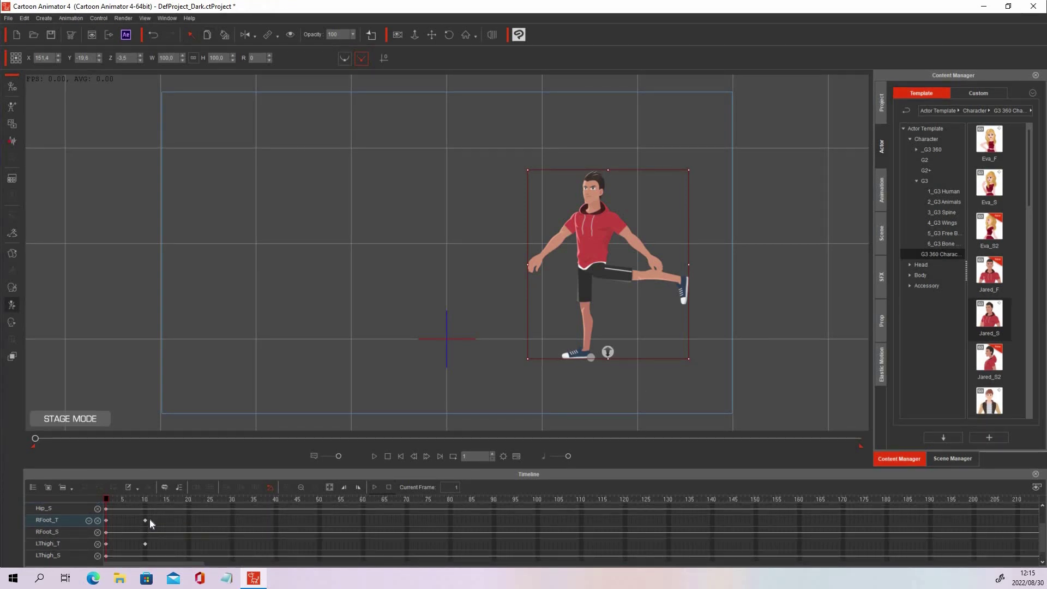
scroll(1043, 538, up, 2)
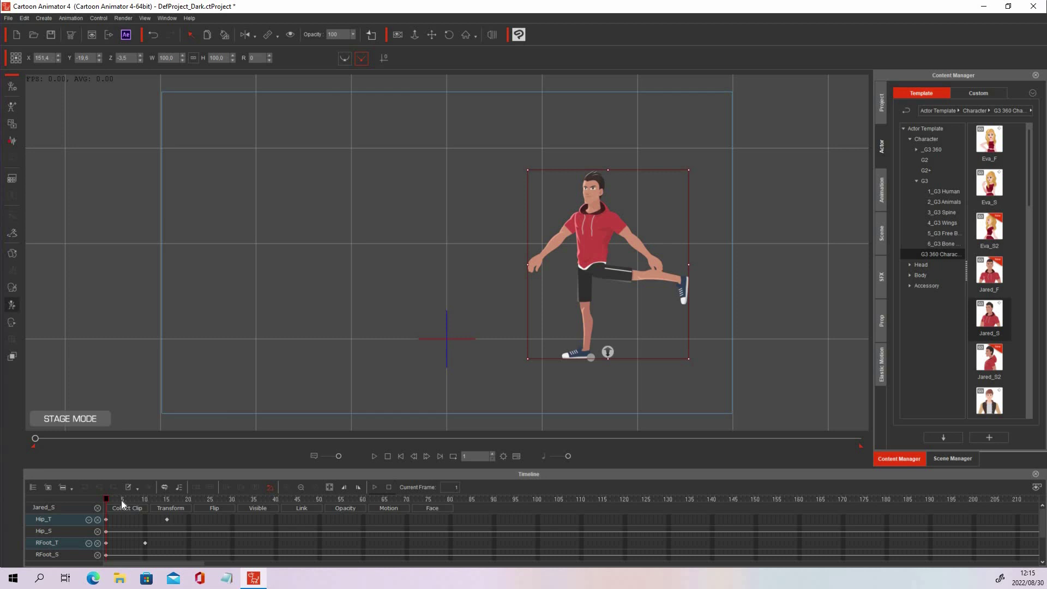
click(98, 508)
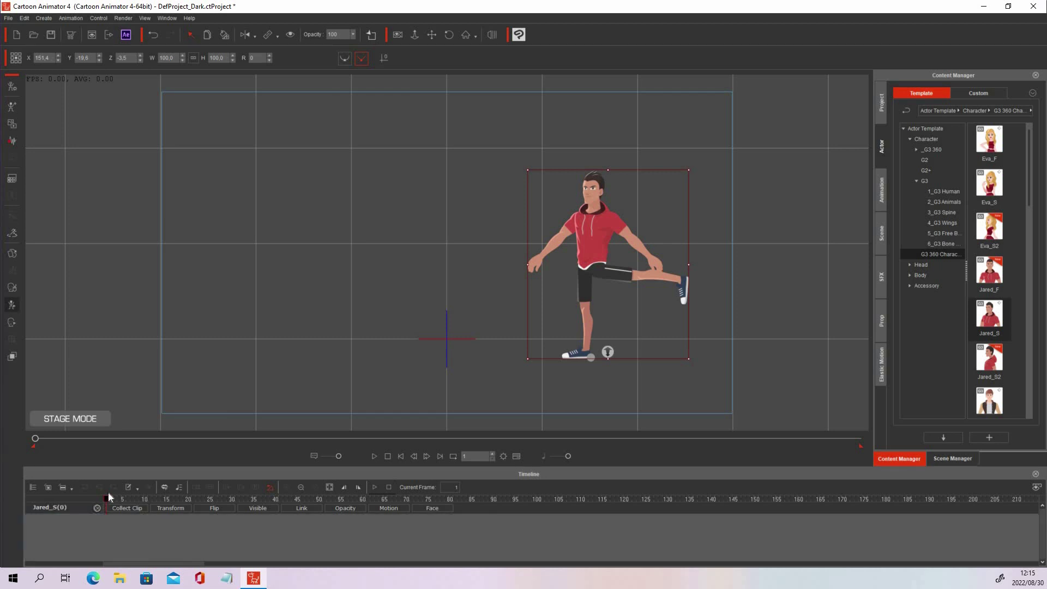
click(175, 509)
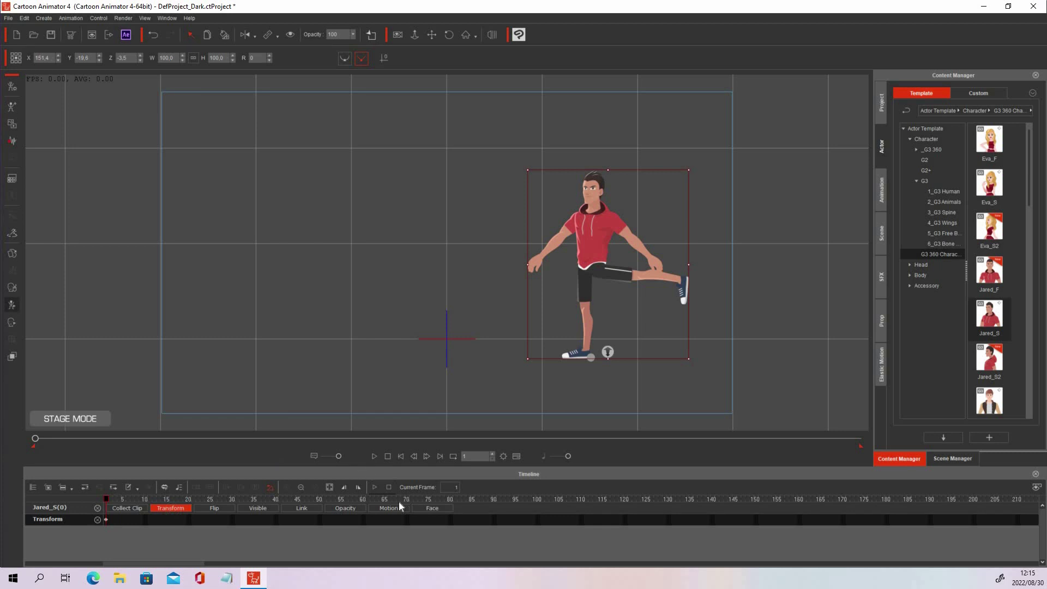
- For the duplicate, move the second Hip_T key to frame 10 and delay the first LThigh_T key to frame 2
click(12, 303)
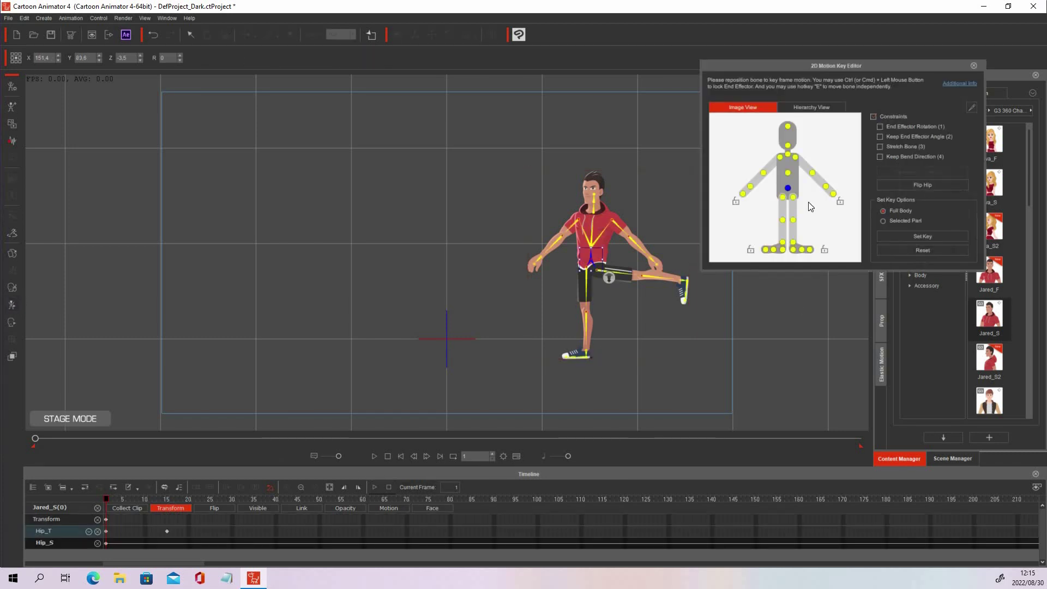
click(793, 197)
click(793, 198)
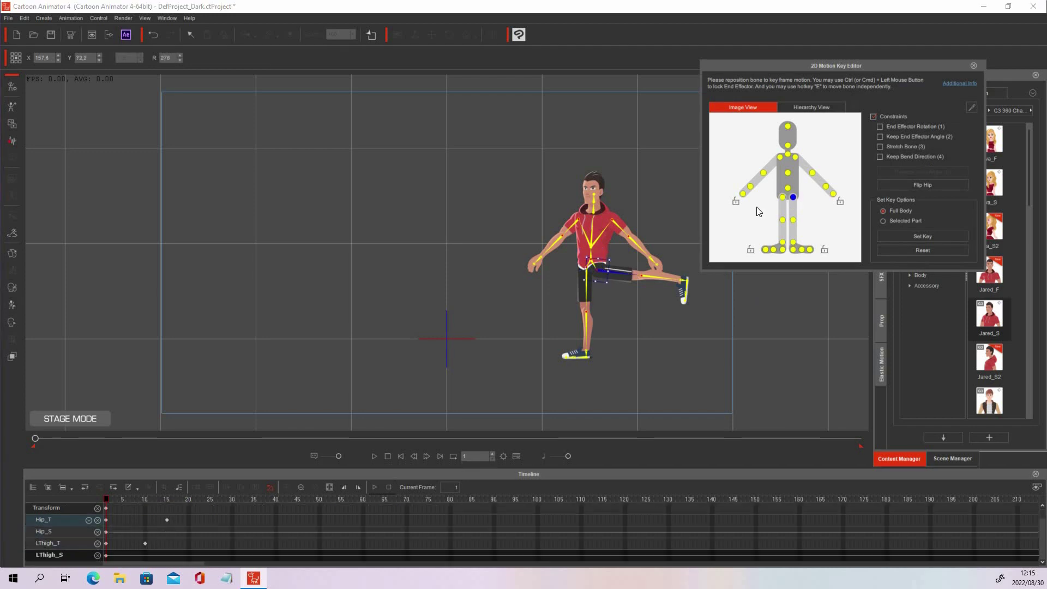
drag(167, 520, 145, 522)
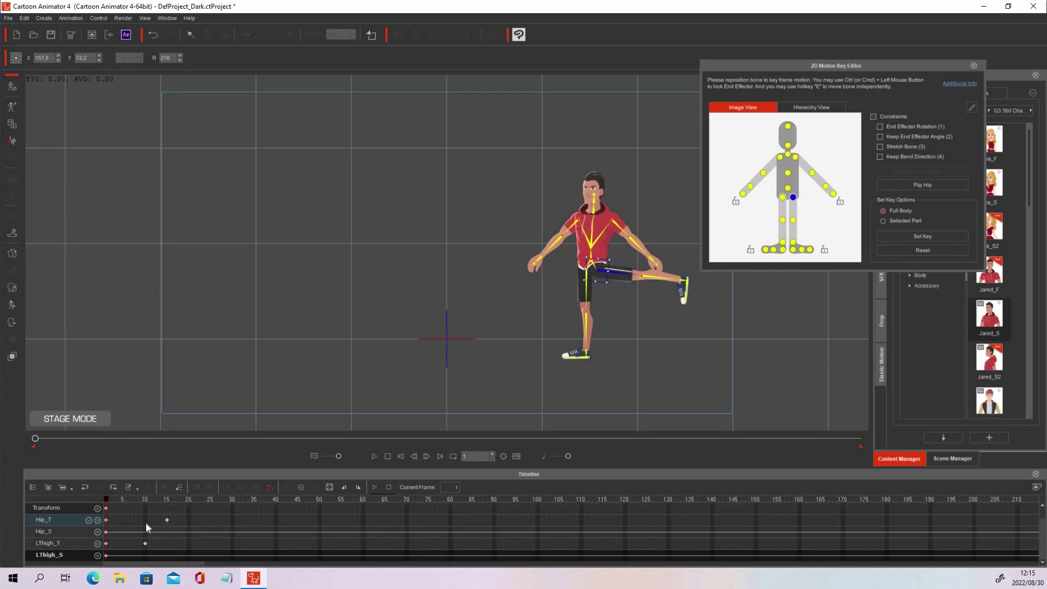
click(110, 545)
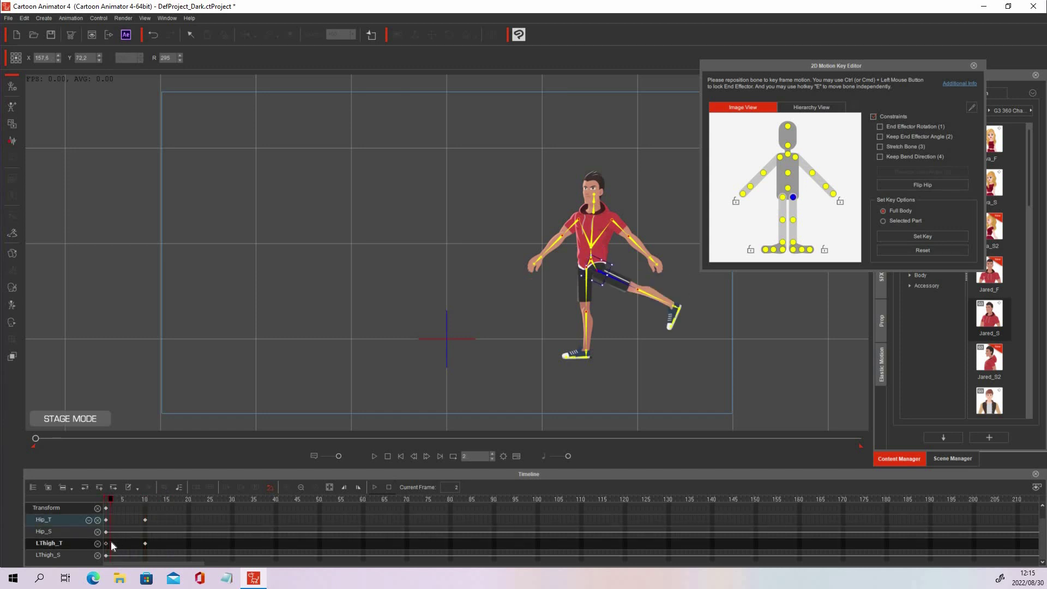
click(106, 545)
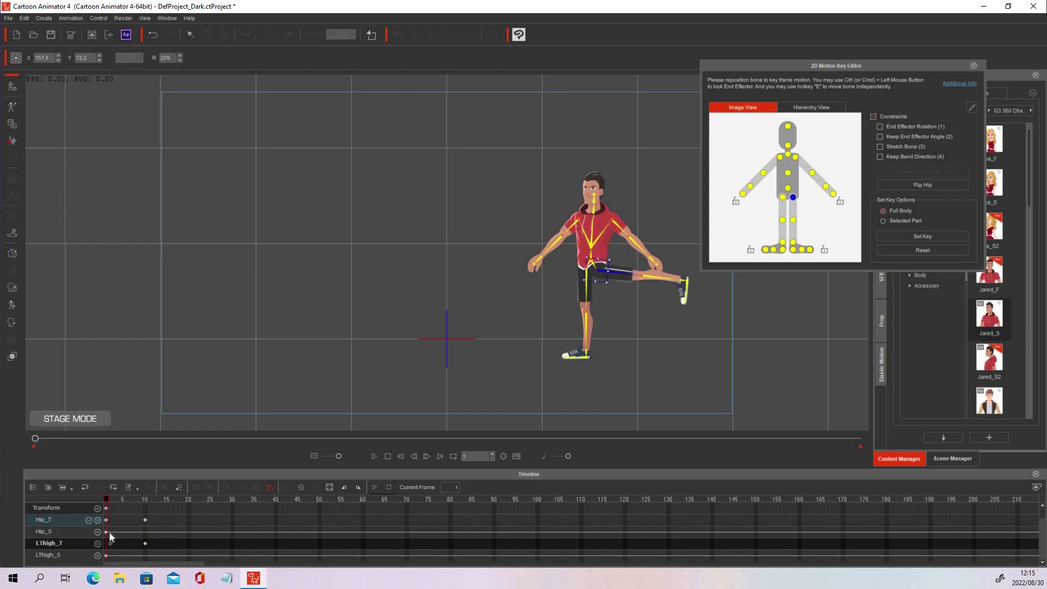
click(109, 532)
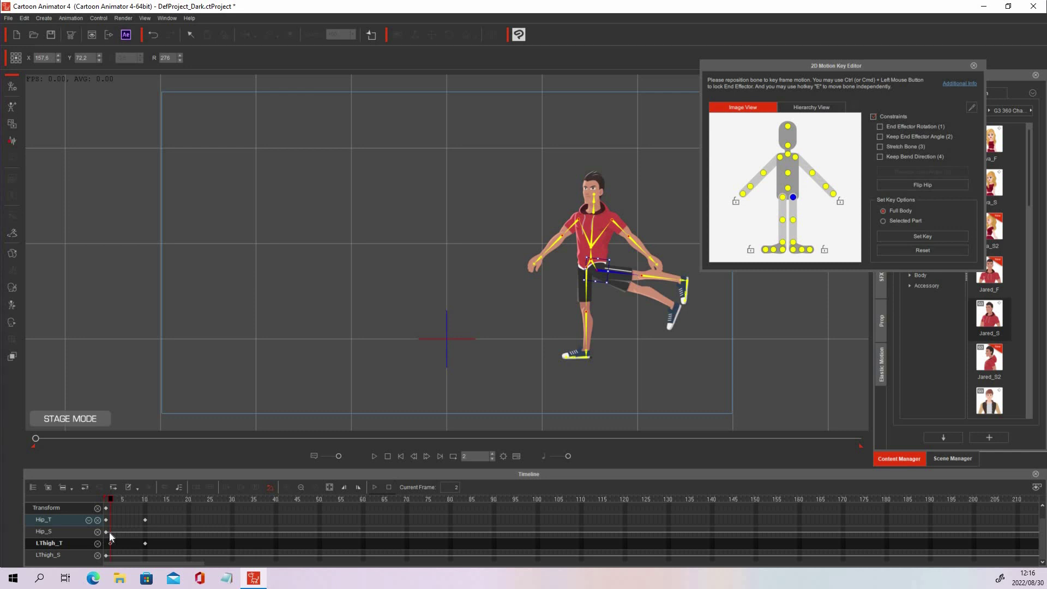
- Close the motion key editor, make the duplicate semi-transparent at frame 2 and scrub the timeline to review the ghost leg
click(974, 65)
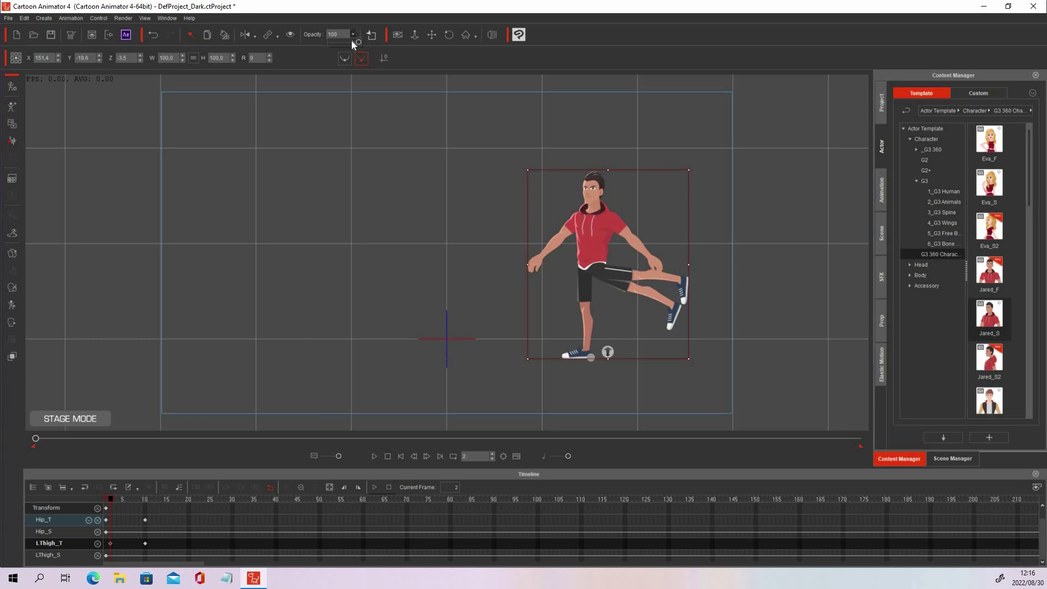
drag(349, 42, 341, 42)
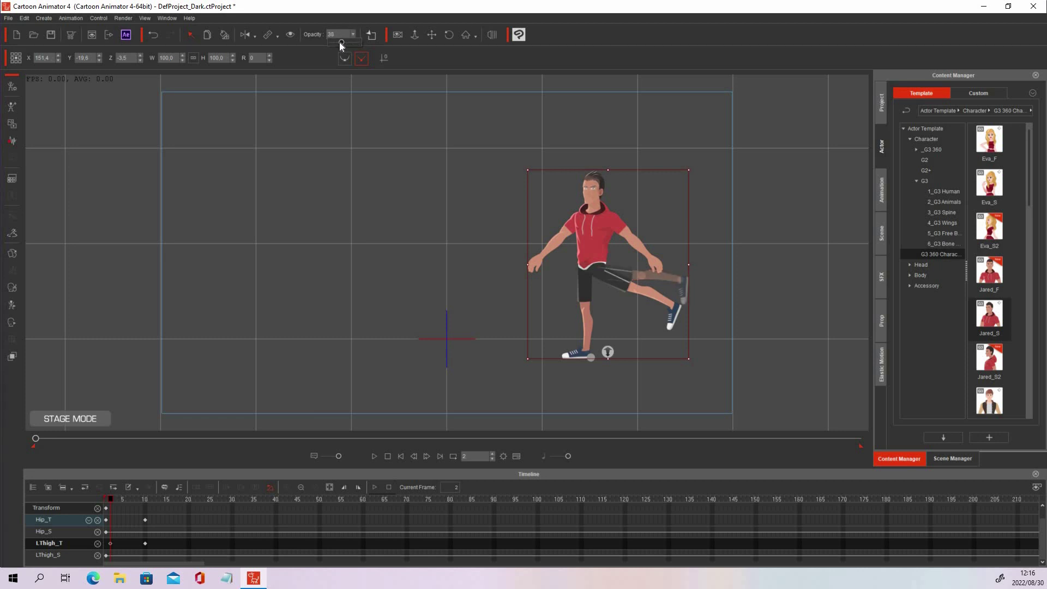
click(402, 456)
click(107, 500)
drag(114, 498, 151, 493)
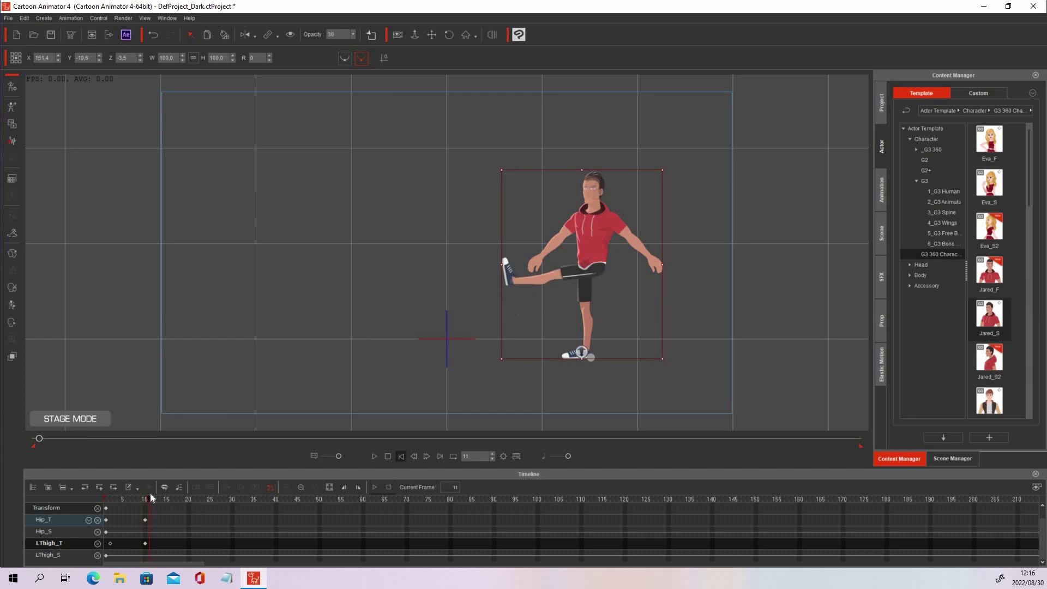
click(112, 496)
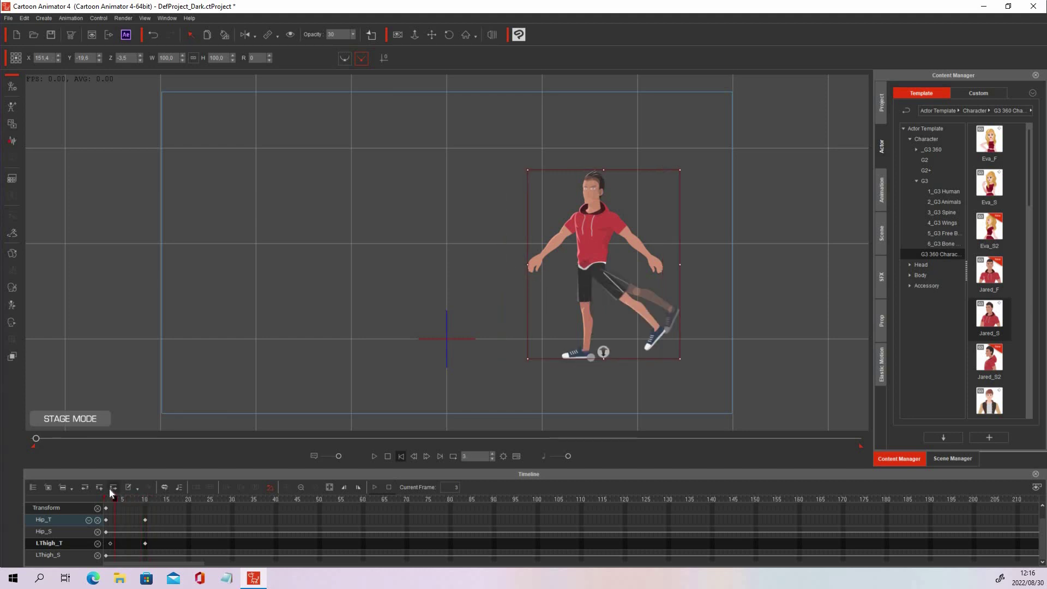
- At frame 1, set the Z position of the duplicate Jared_S(0) to -4.5 and scrub the timeline to check the layering
click(413, 455)
click(401, 455)
click(960, 141)
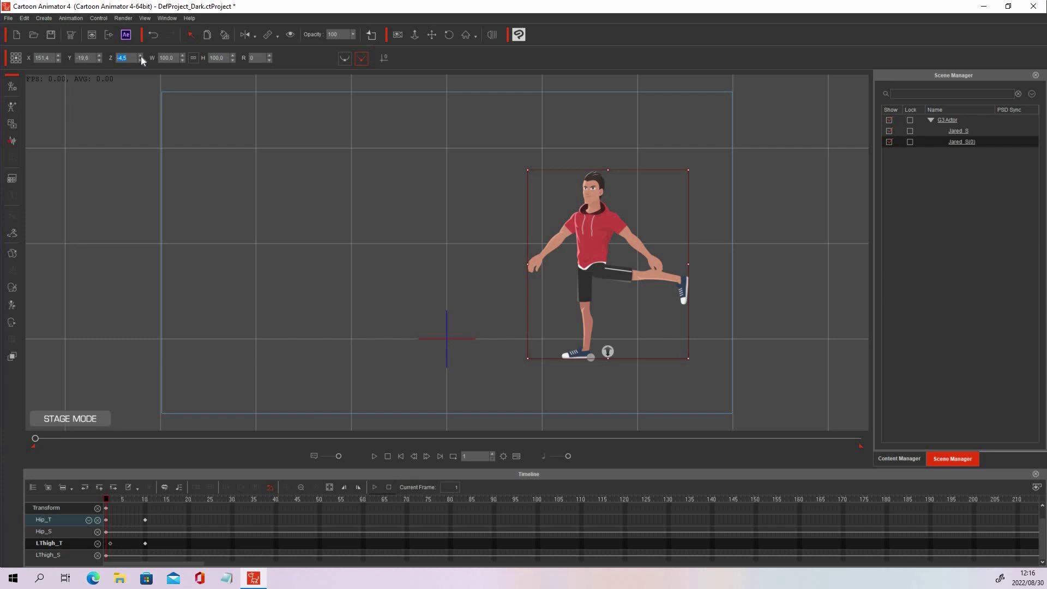
drag(111, 495, 139, 492)
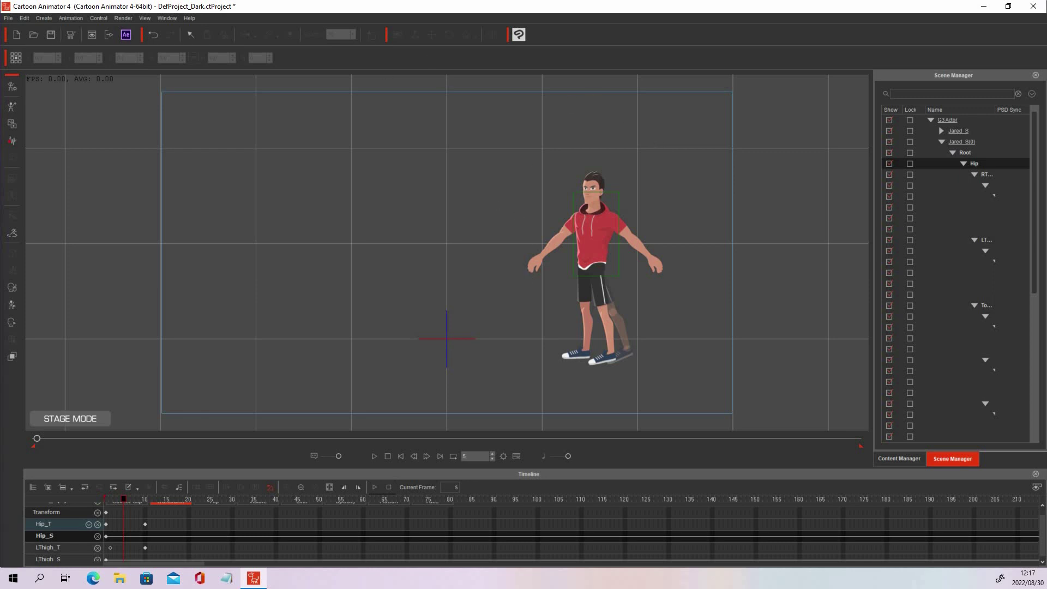
- At frame 5, replace the duplicate's Hip, RThigh and RShank sprites with Empty and switch its RFoot sprite to Foot_45
drag(293, 6, 810, 73)
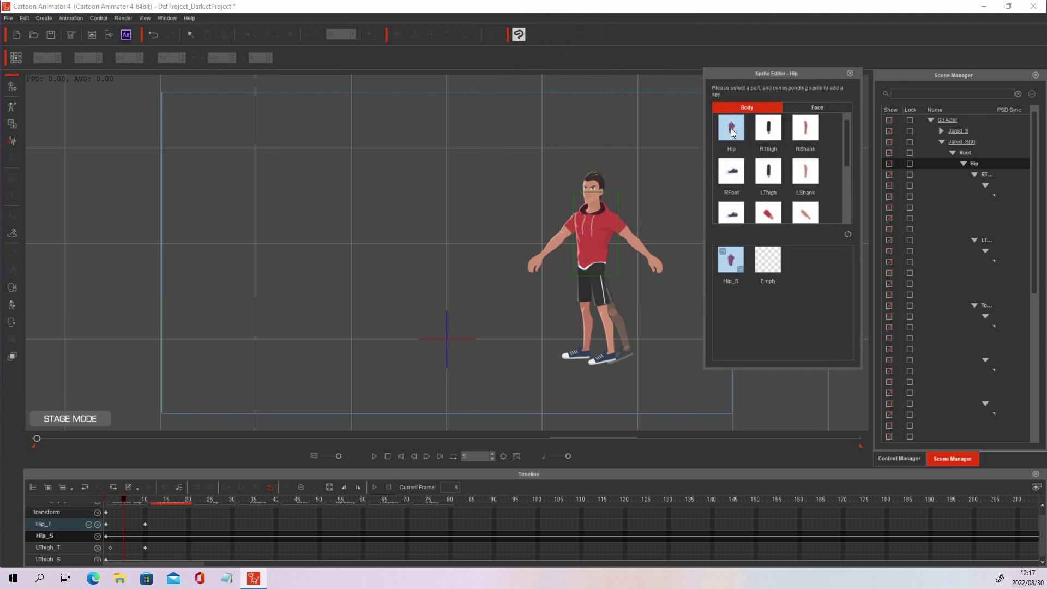
click(768, 259)
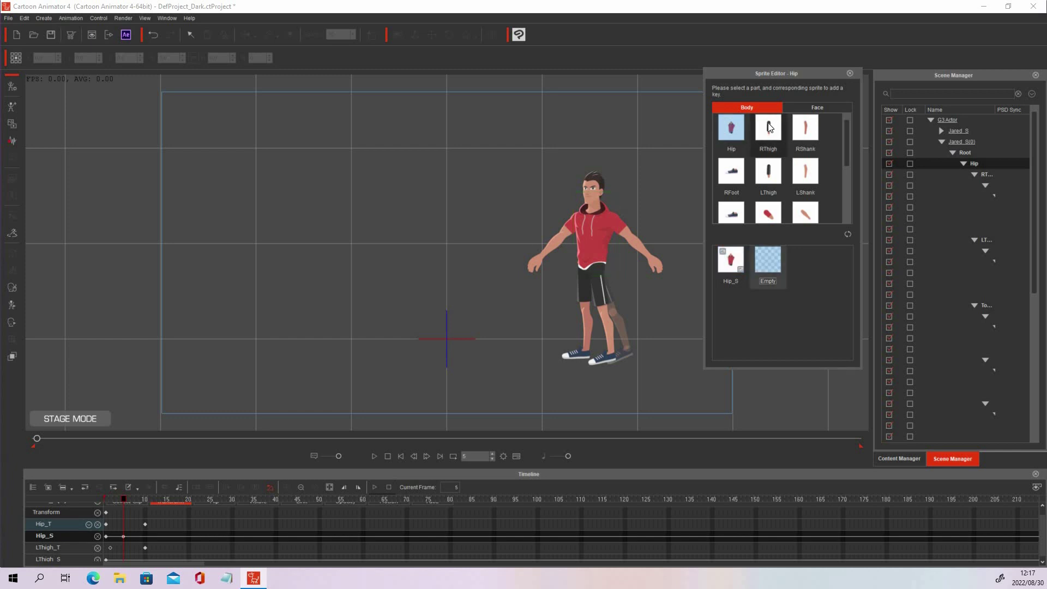
click(768, 127)
click(805, 128)
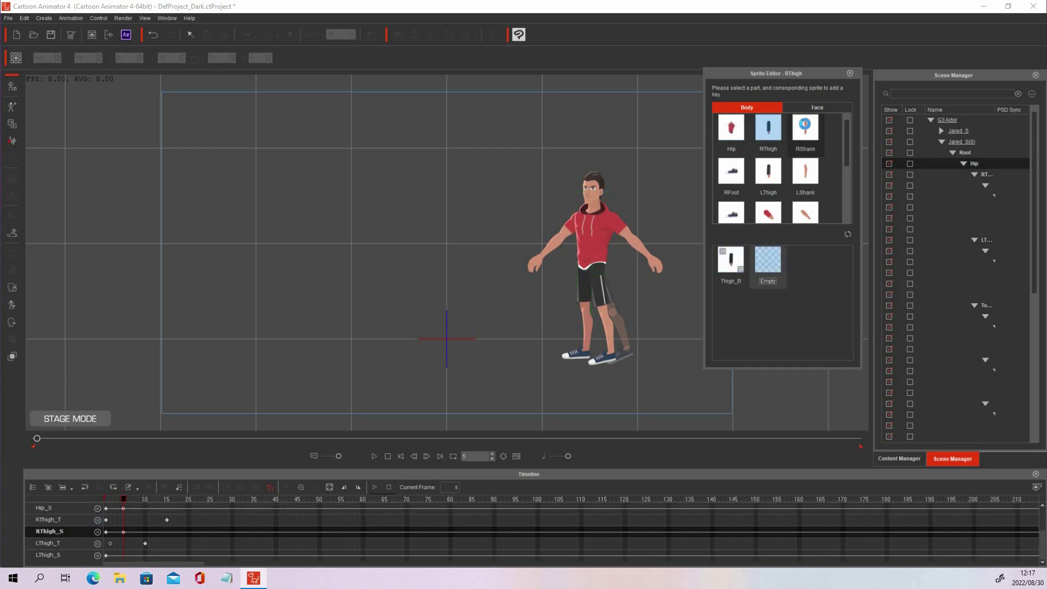
click(767, 255)
click(733, 172)
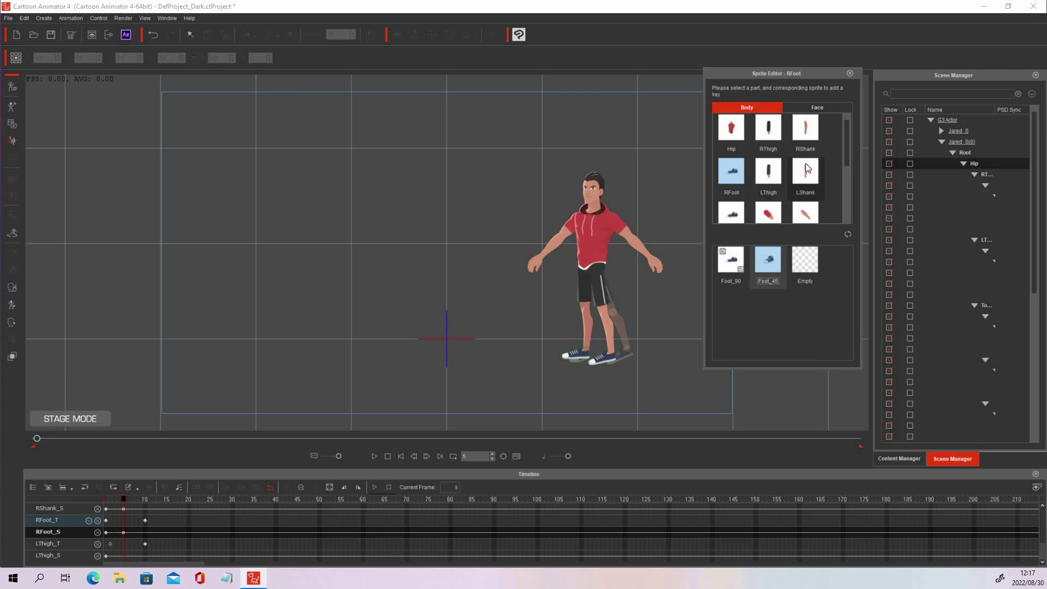
- Replace the duplicate's LArm and LForearm sprites with Empty at frame 5
drag(845, 145, 846, 169)
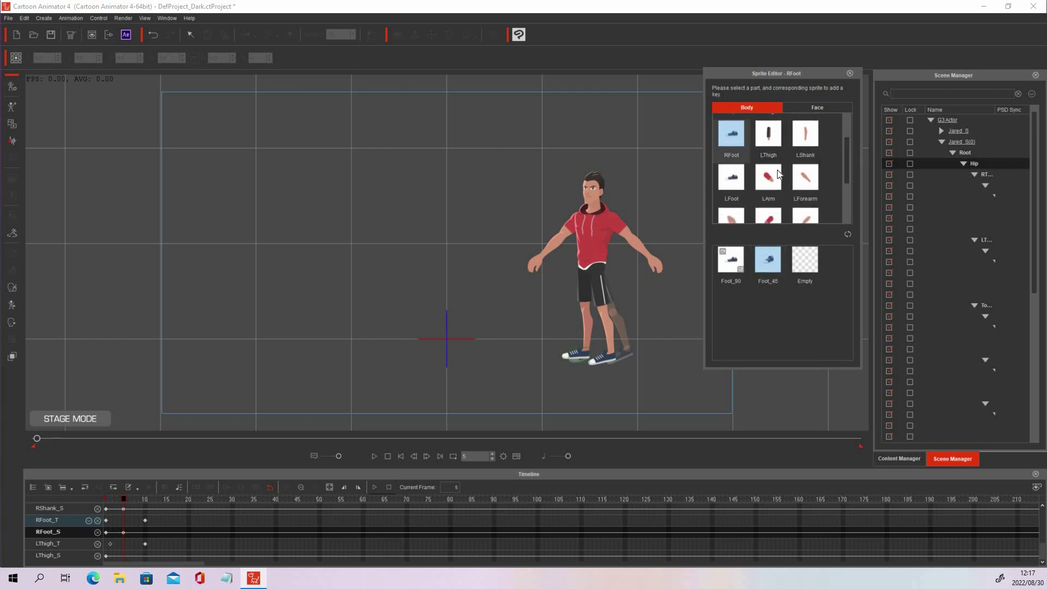
click(768, 177)
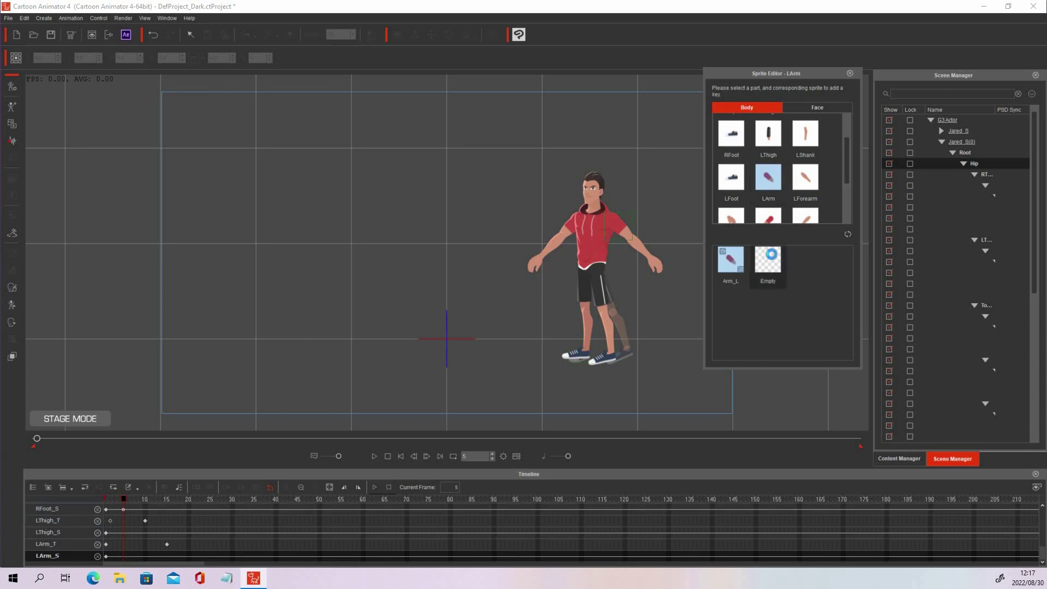
click(805, 176)
drag(845, 157, 848, 173)
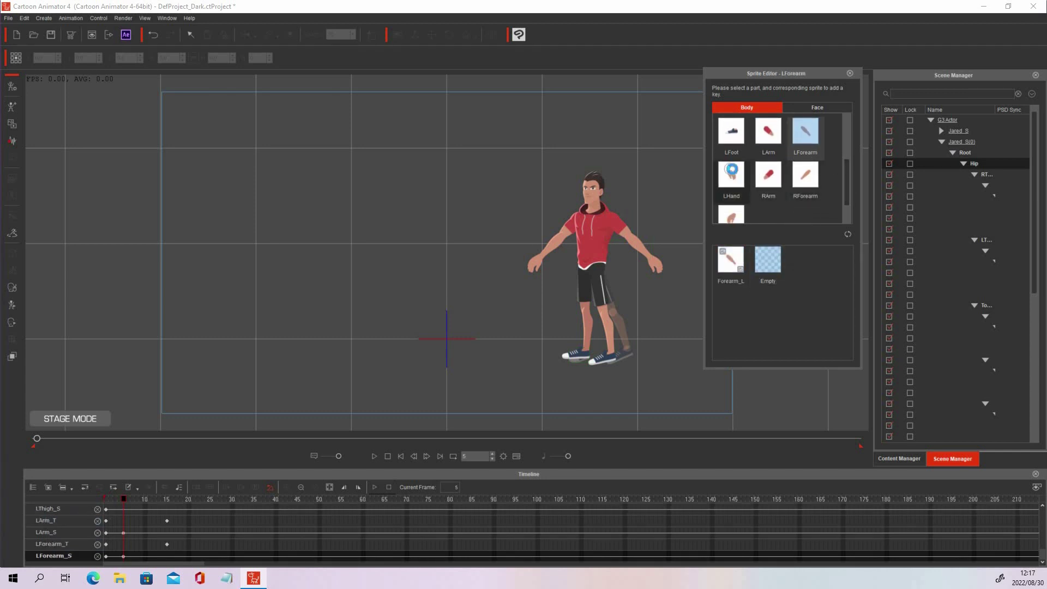
- Replace the duplicate's RArm, RForearm and RHand sprites with Empty at frame 5
click(769, 175)
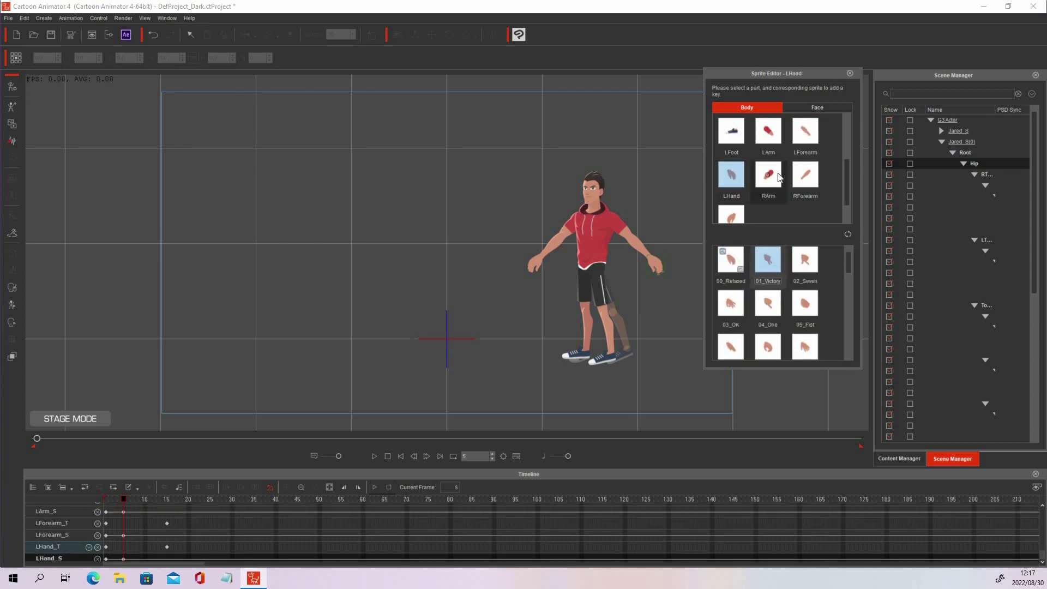
click(805, 175)
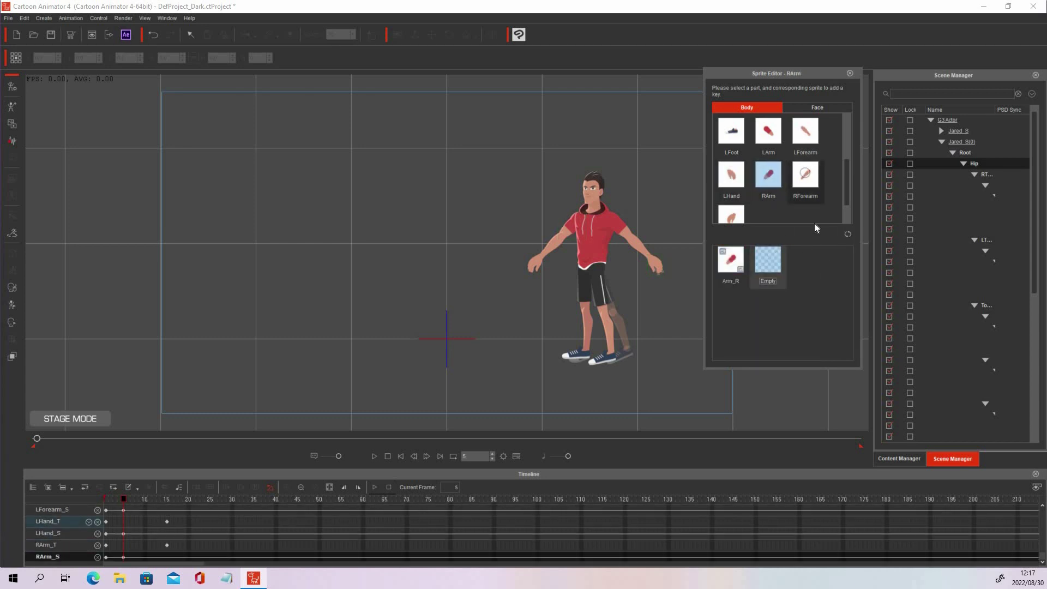
click(768, 260)
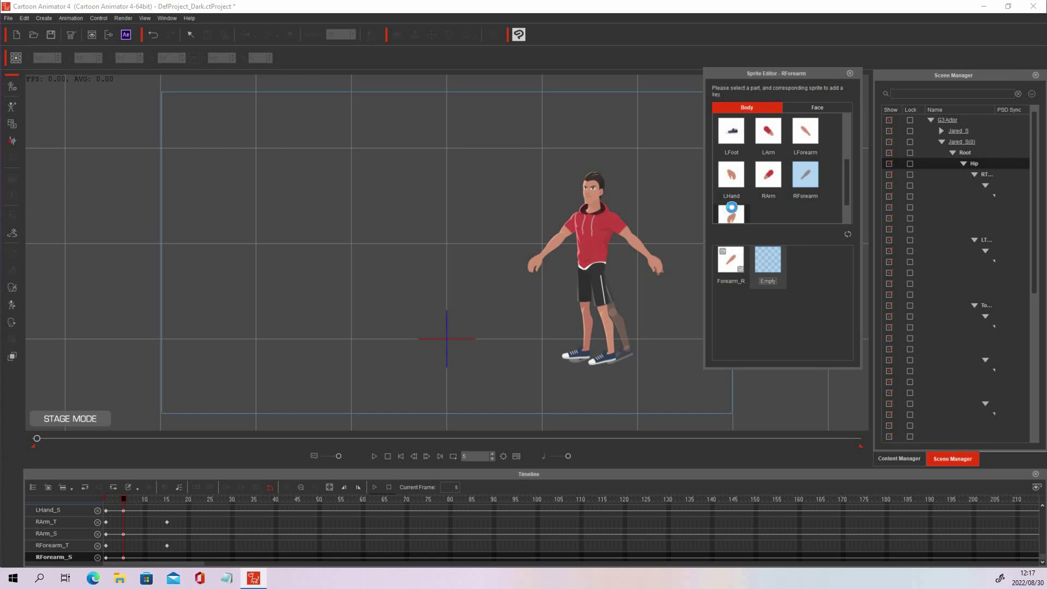
click(731, 213)
drag(848, 260, 855, 334)
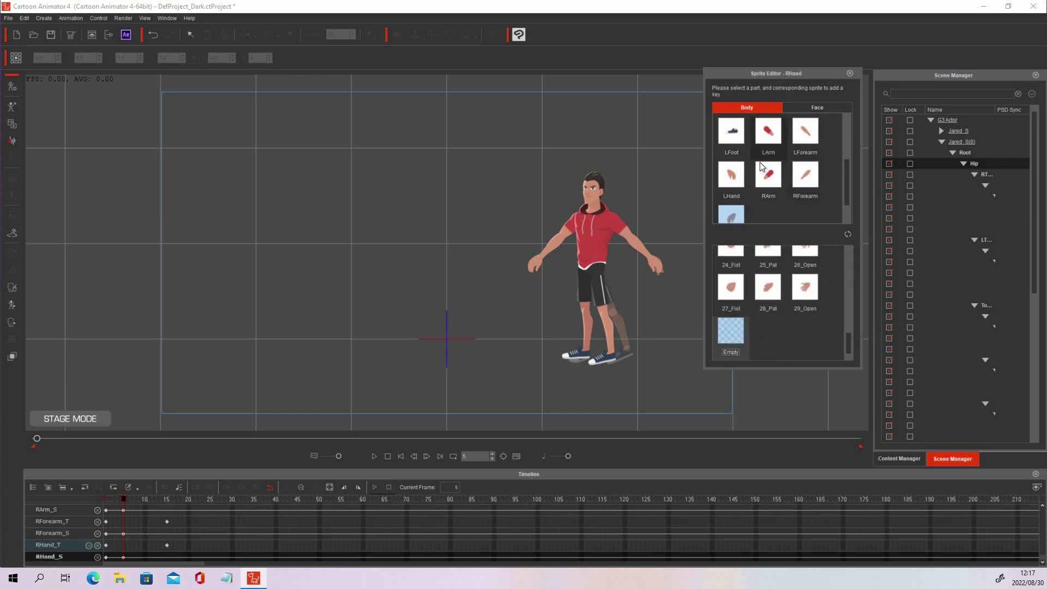
- Set the duplicate's LHand sprite to Empty at frame 5 and close the Sprite Editor
click(734, 174)
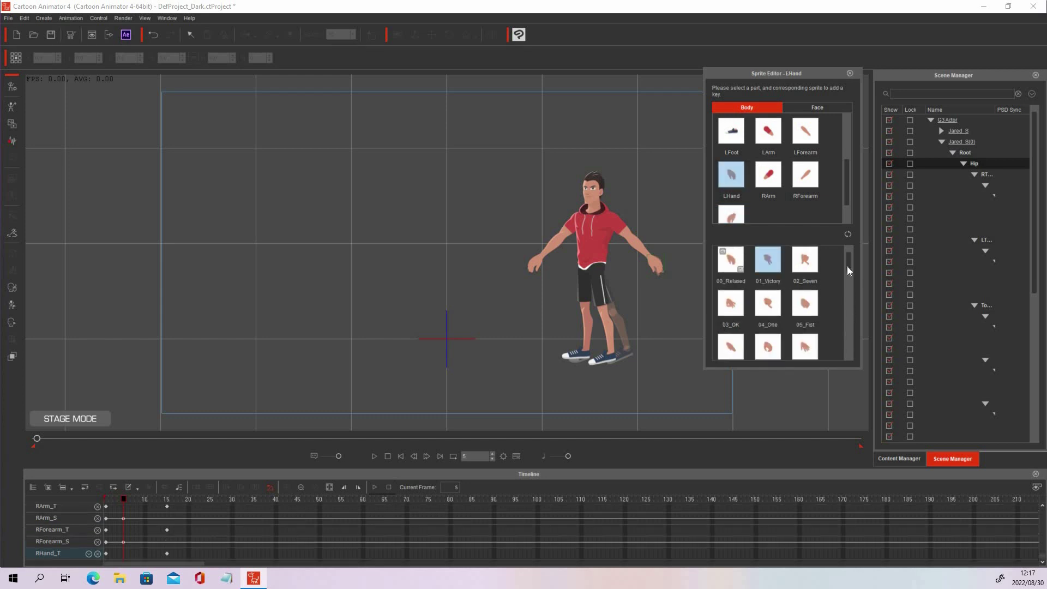
scroll(807, 316, down, 5)
click(731, 330)
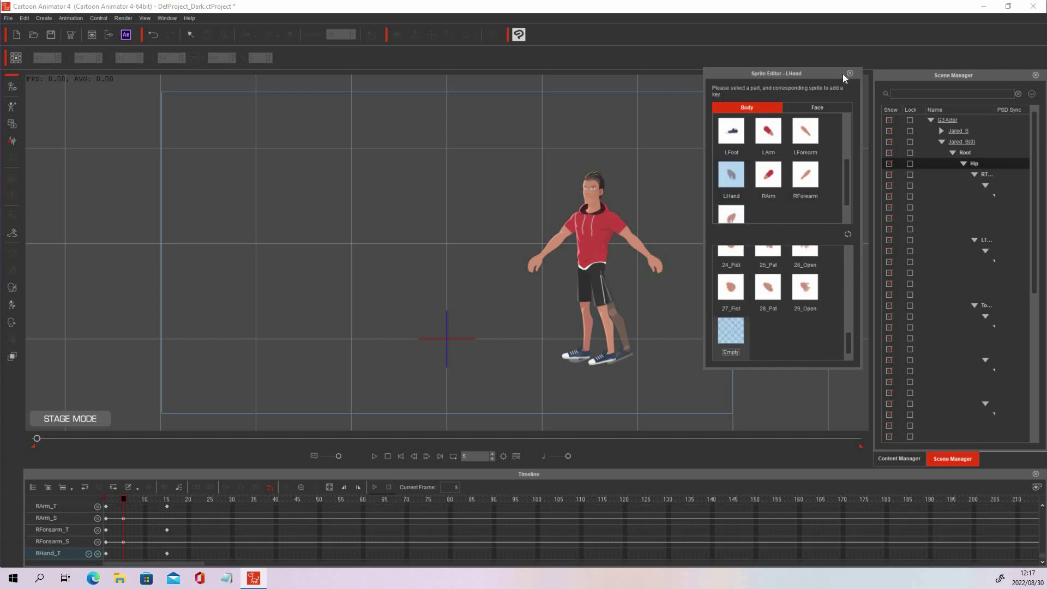
click(850, 73)
- Hide and show the original Jared_S in the scene list to check which parts of the duplicate remain
click(910, 461)
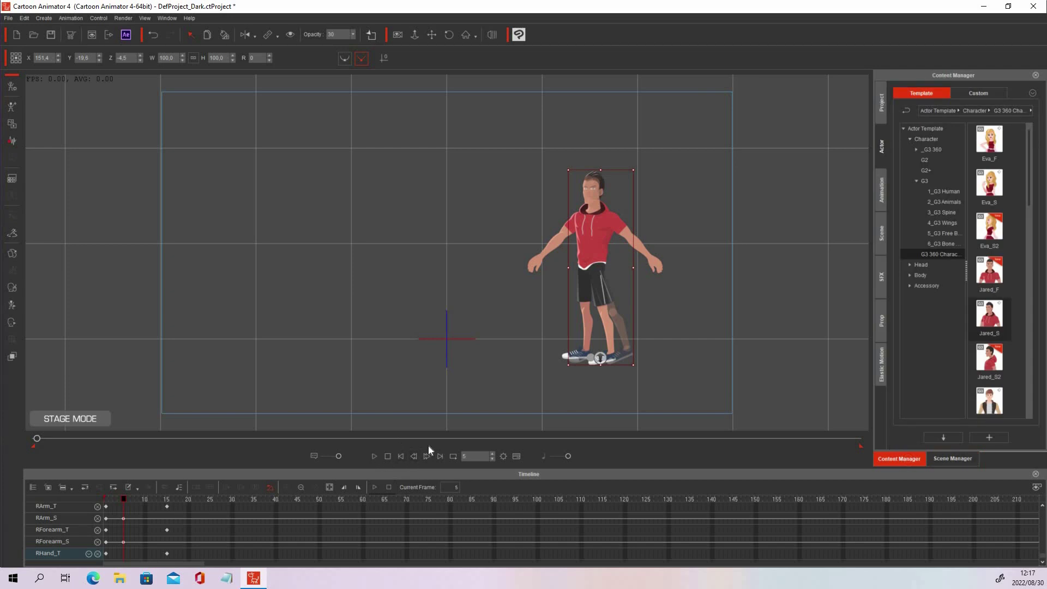
click(952, 458)
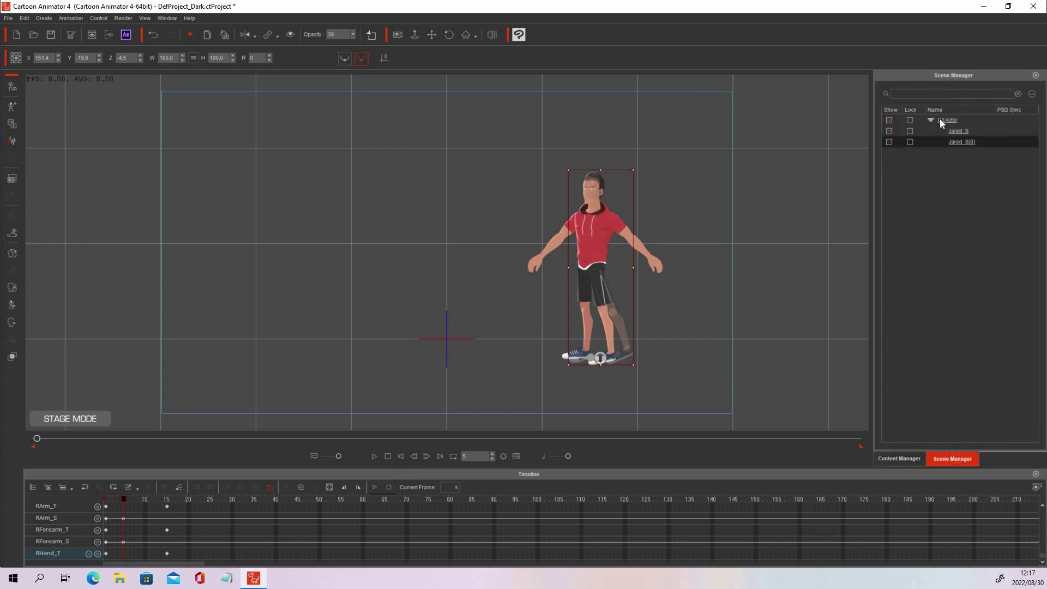
click(891, 126)
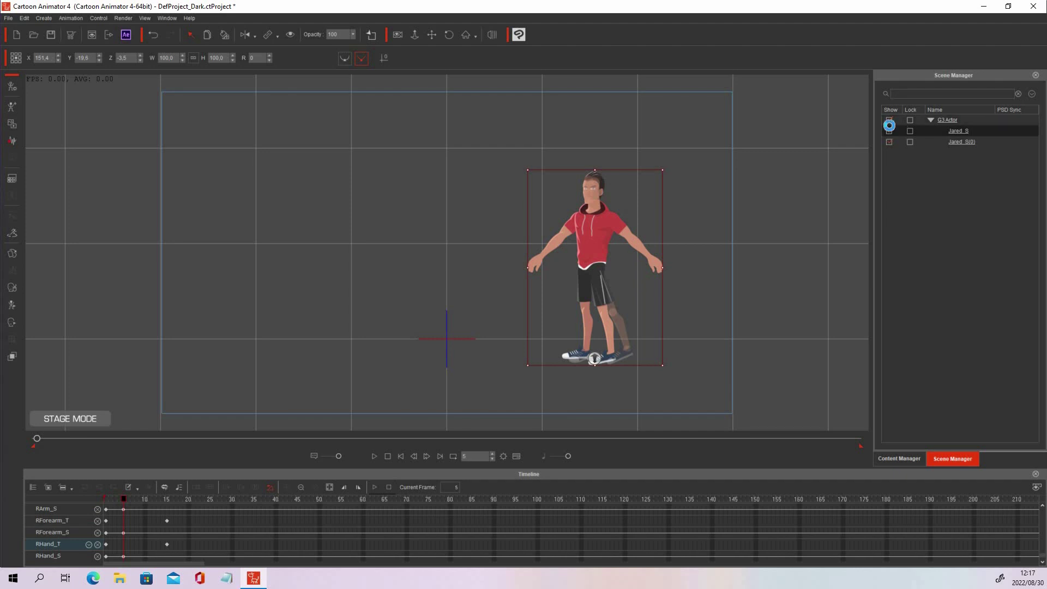
click(888, 129)
- Set the duplicate Jared_S(0)'s Z position to -6.5 at frame 5 and reselect the original Jared_S to compare depths
click(966, 140)
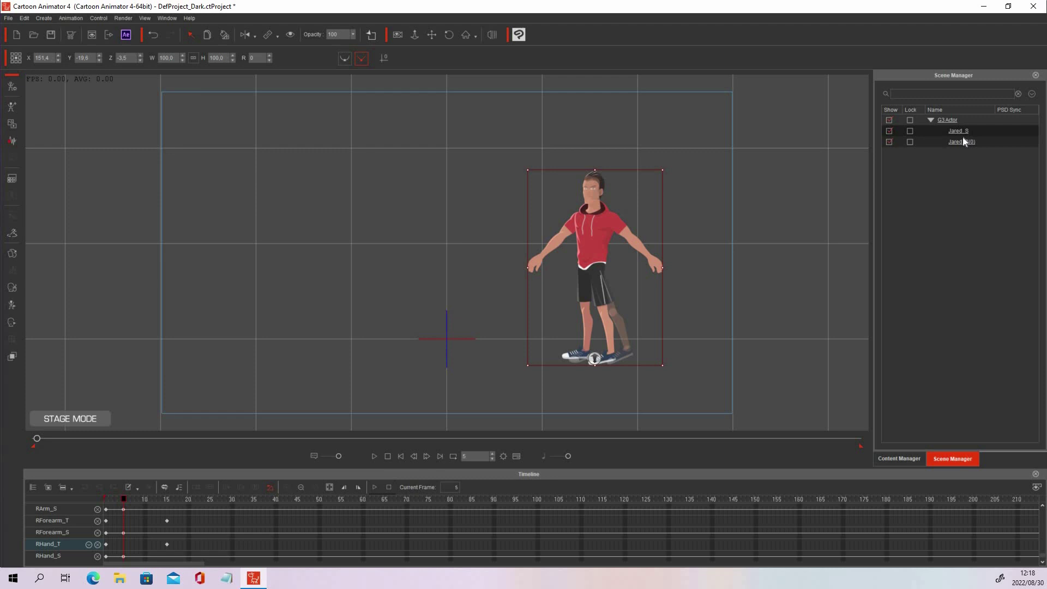
click(964, 142)
click(123, 496)
mouse_move(109, 497)
mouse_down()
mouse_move(177, 499)
mouse_move(122, 499)
mouse_up()
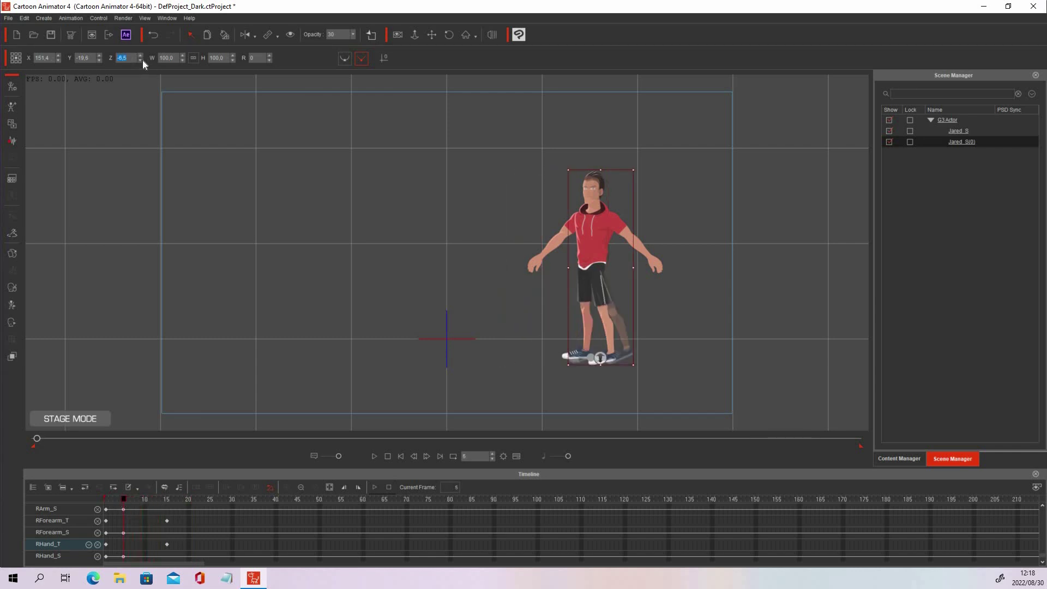
click(959, 132)
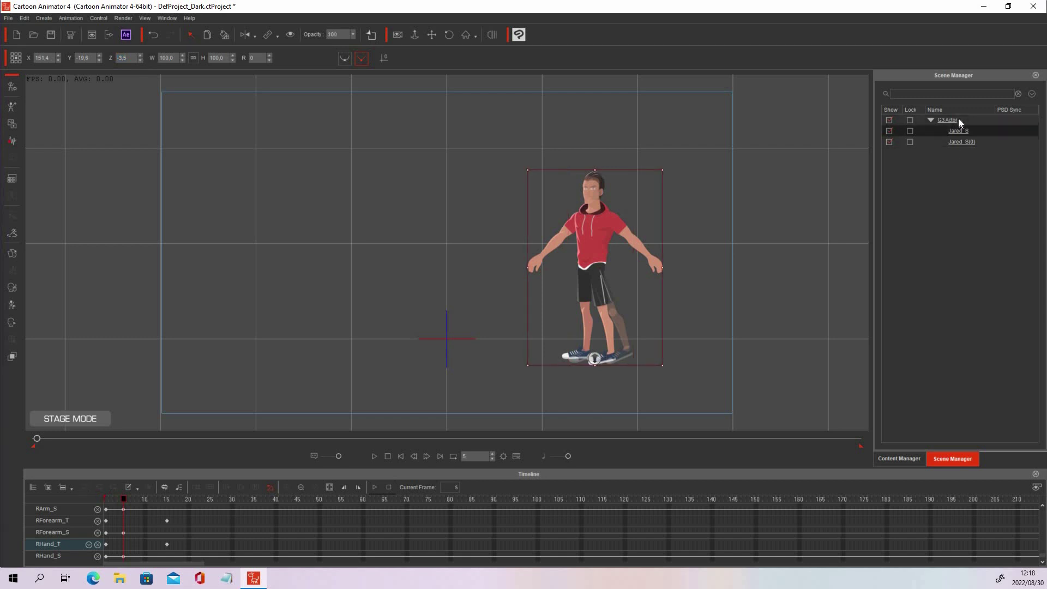